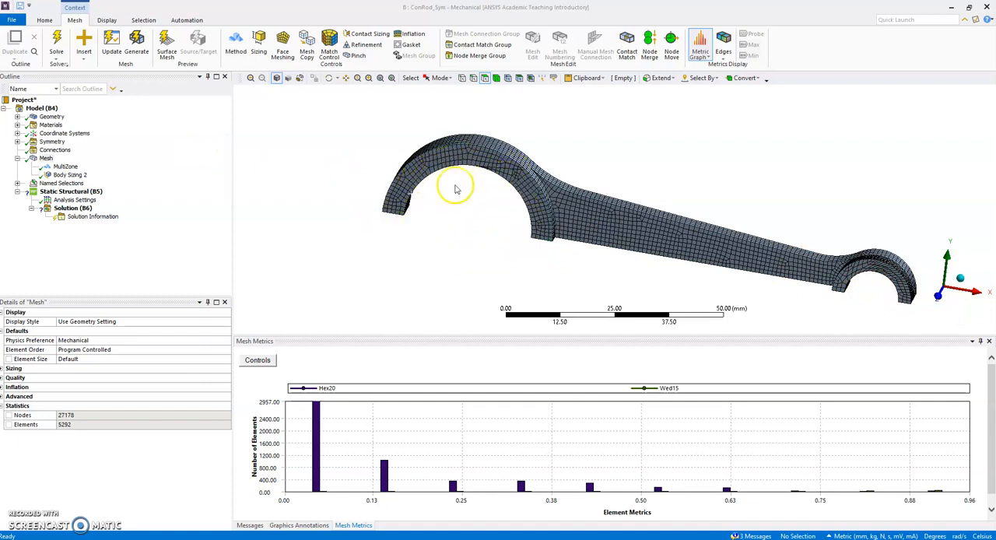
# Add a force defined by components to the static structural analysis, scoped to the inner cylindrical face of the rod's large end
pyautogui.moveTo(455, 207); pyautogui.dragTo(456, 171, button='middle')
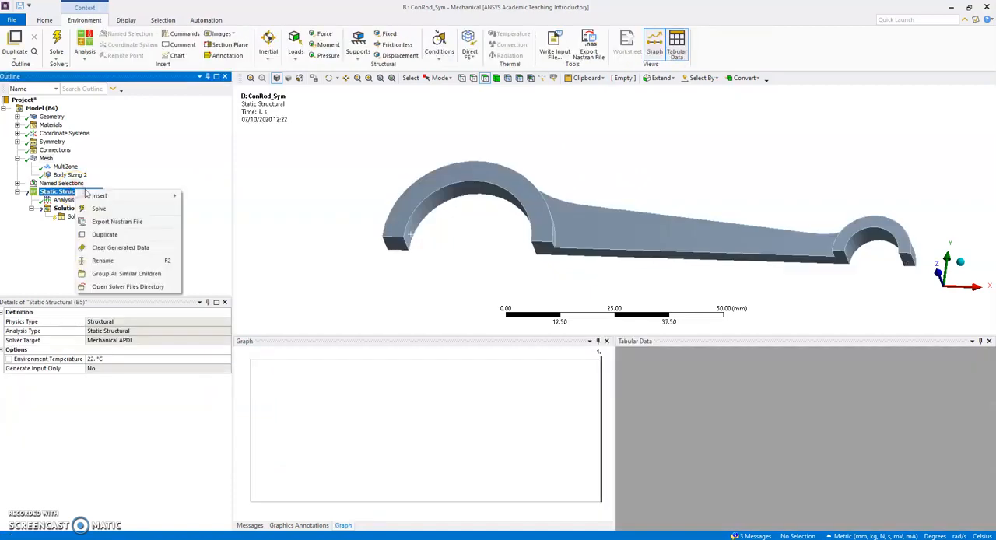
pyautogui.moveTo(98, 196)
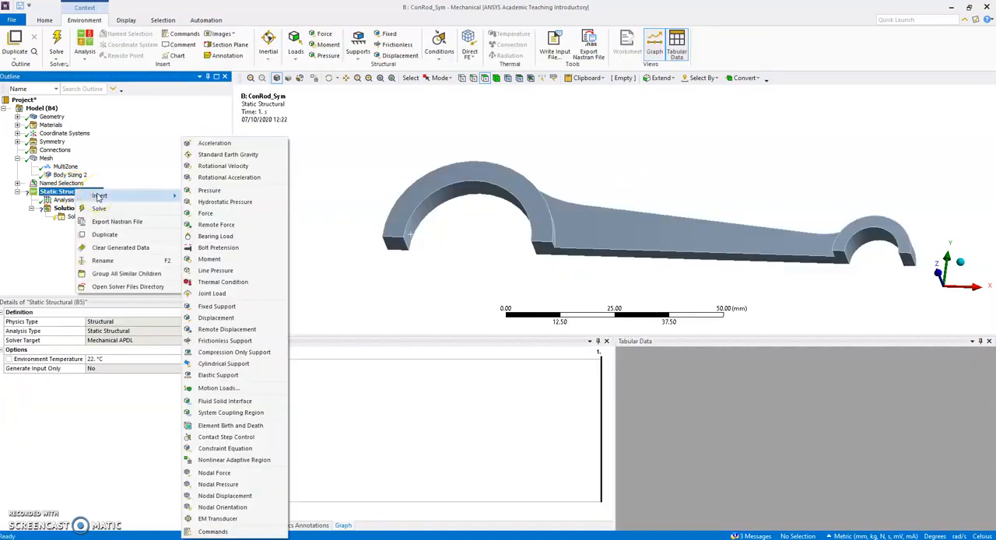
pyautogui.click(202, 213)
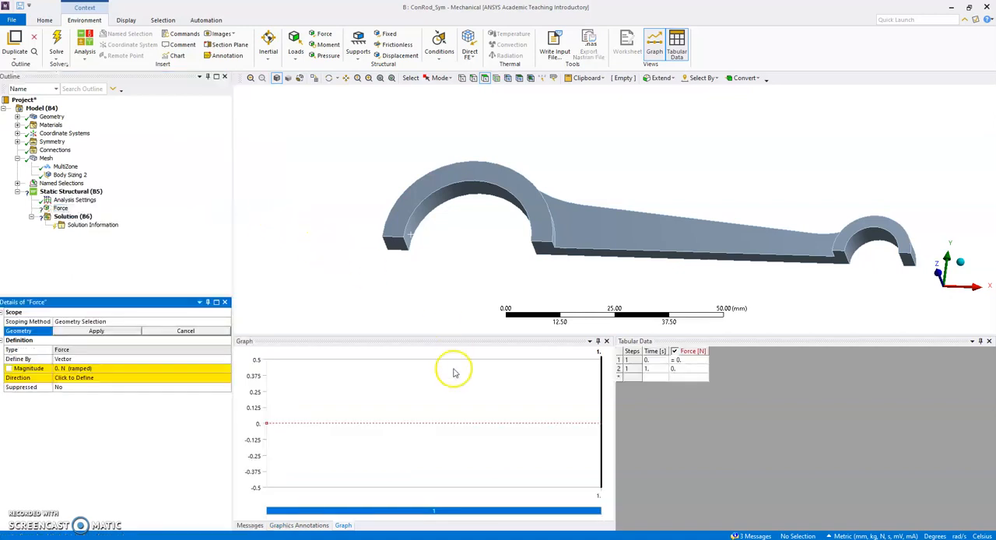
pyautogui.click(76, 359)
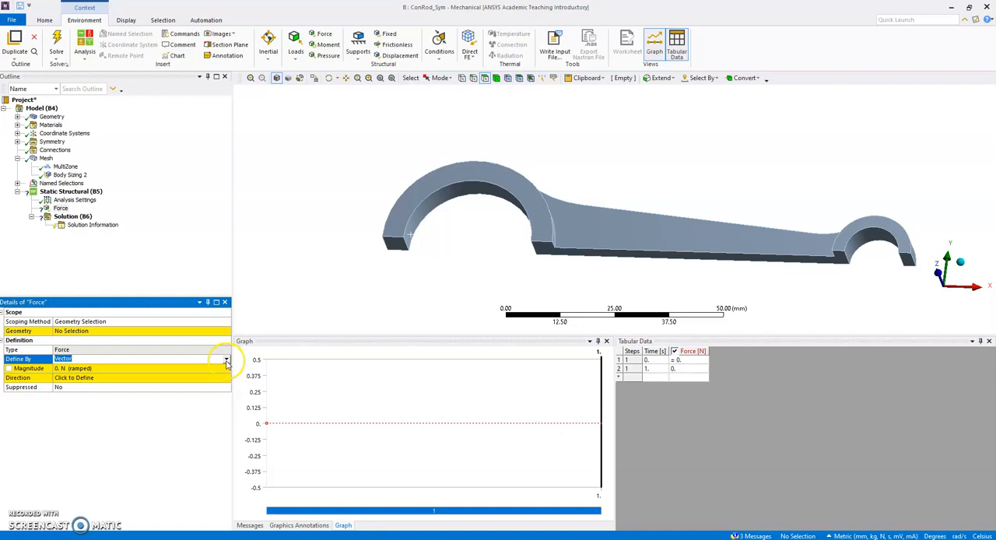
pyautogui.click(226, 364)
pyautogui.click(127, 378)
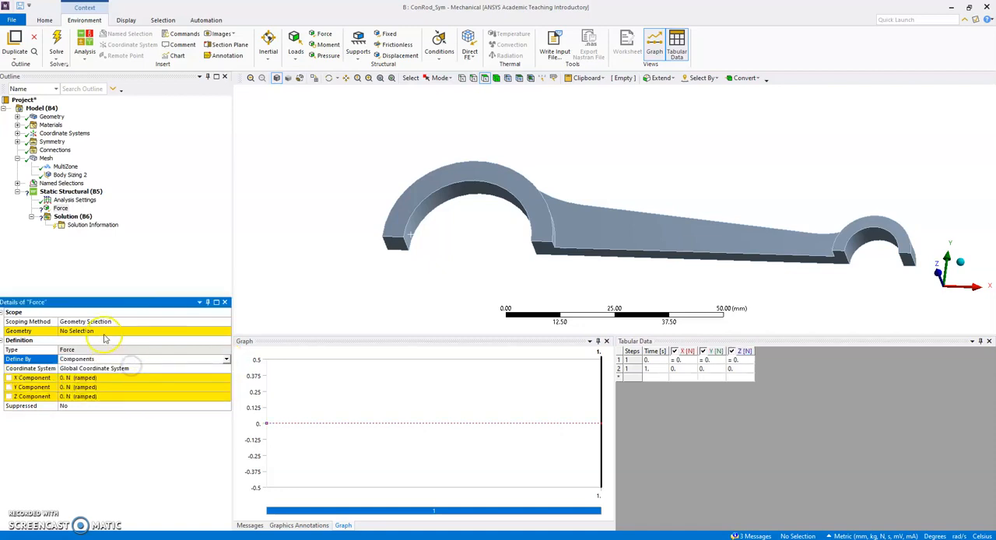
pyautogui.click(105, 332)
pyautogui.click(432, 212)
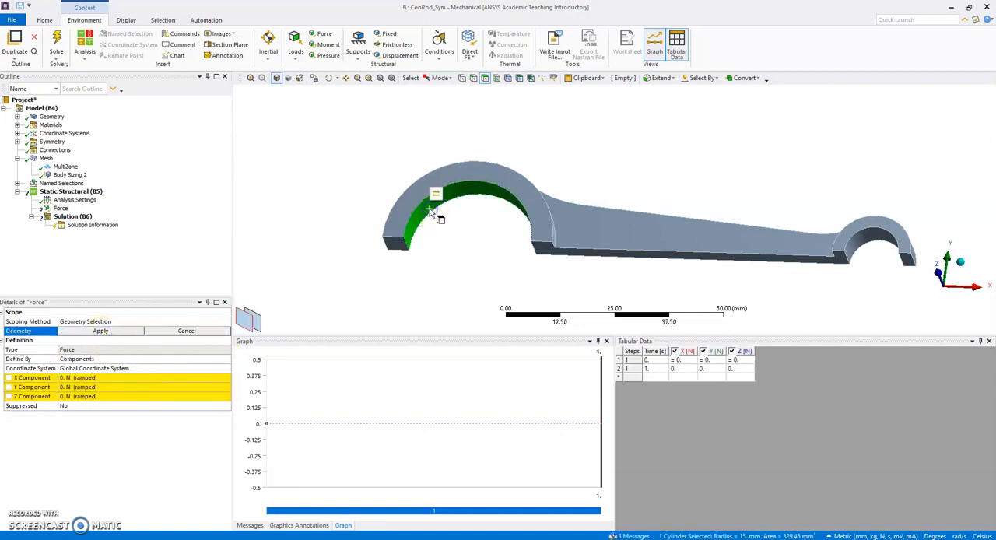
pyautogui.click(439, 194)
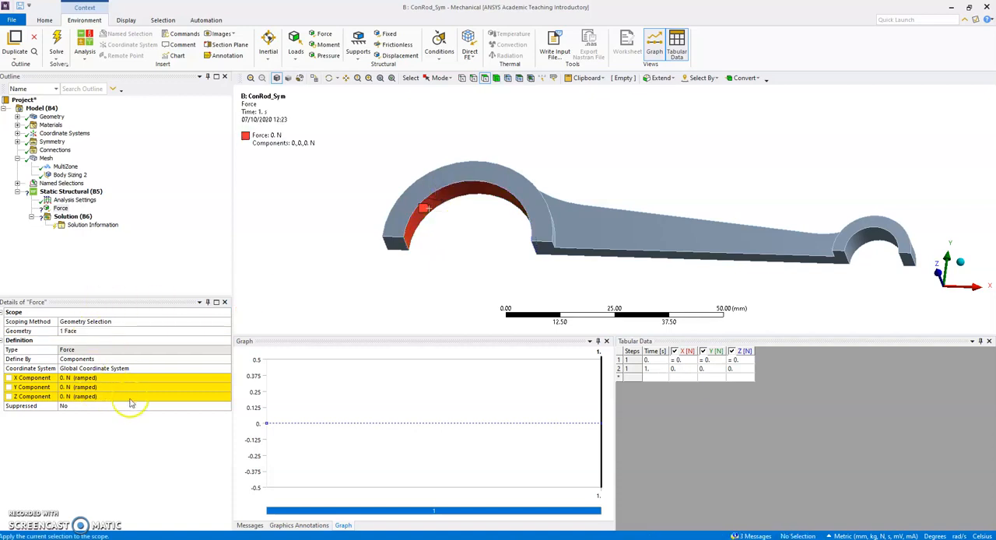
# Set the large-end force's X component to -1250 N and its Y component to 0 N
pyautogui.click(77, 387)
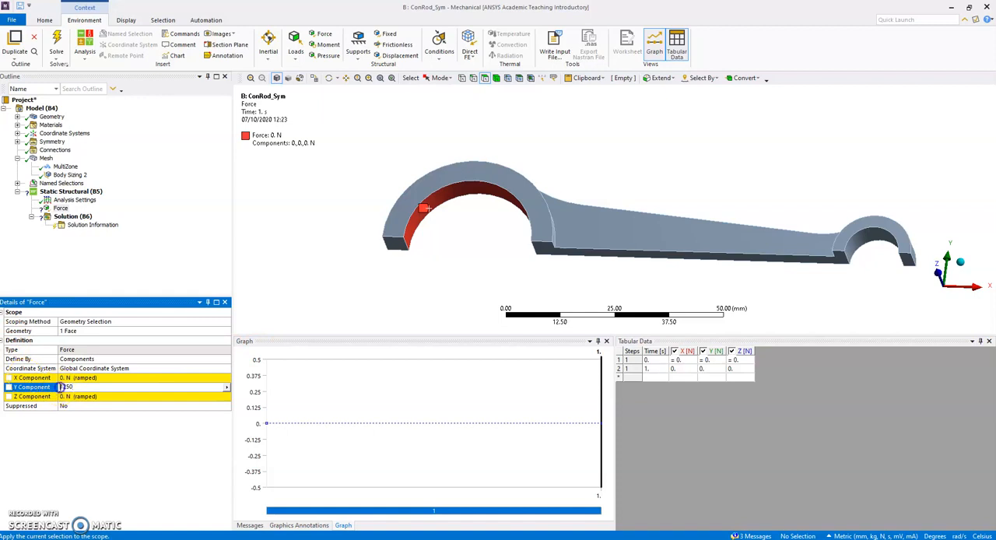
pyautogui.click(231, 358)
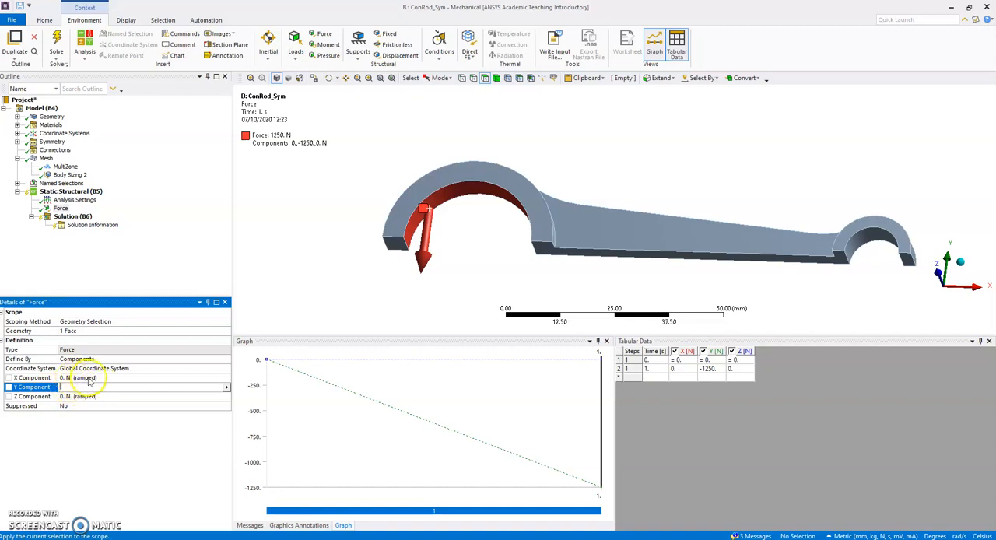
pyautogui.click(87, 378)
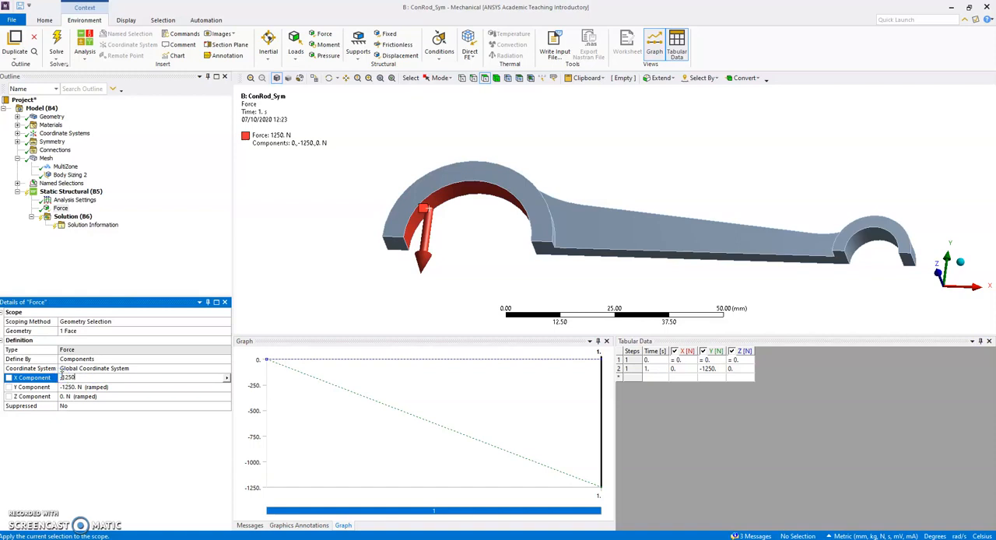
pyautogui.write('-1250')
pyautogui.press('Return')
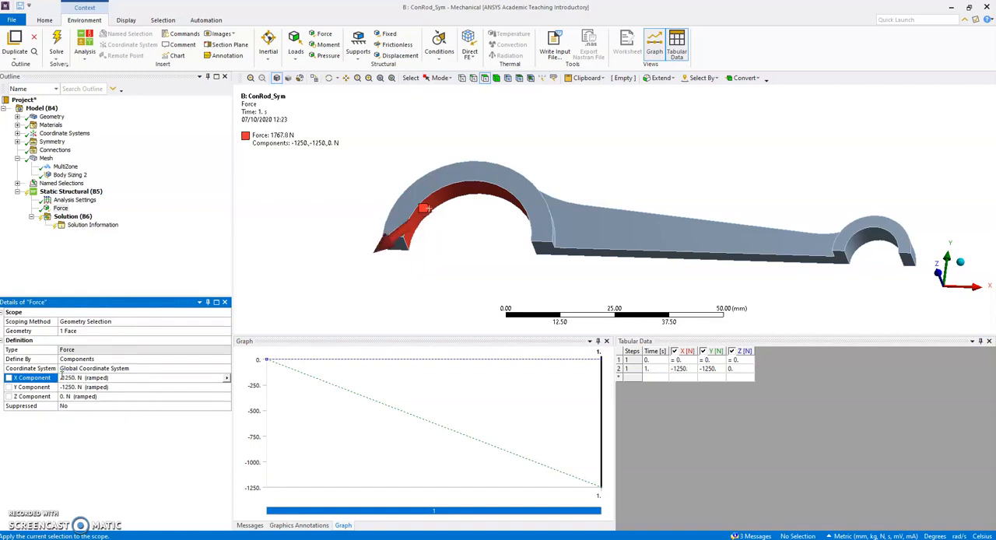
pyautogui.click(108, 386)
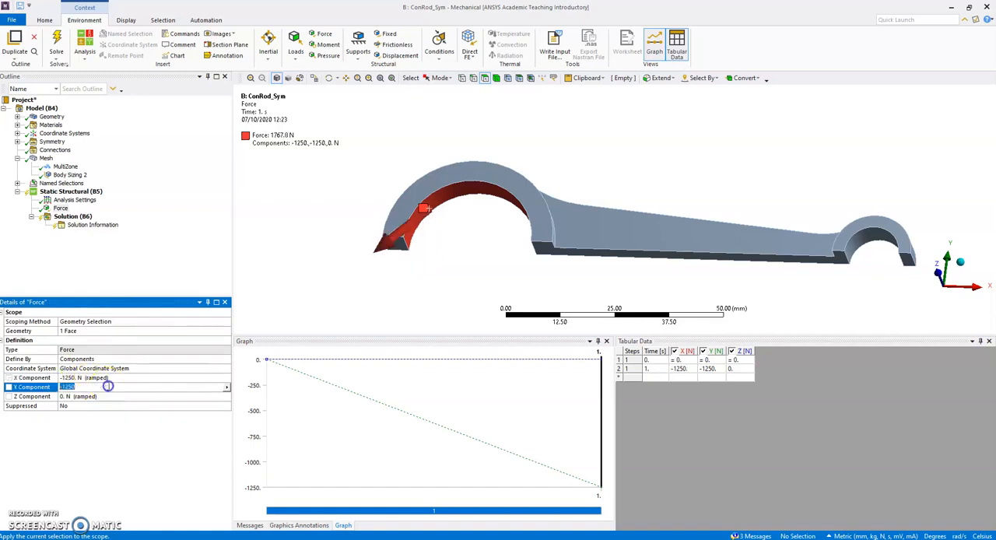
pyautogui.press('Return')
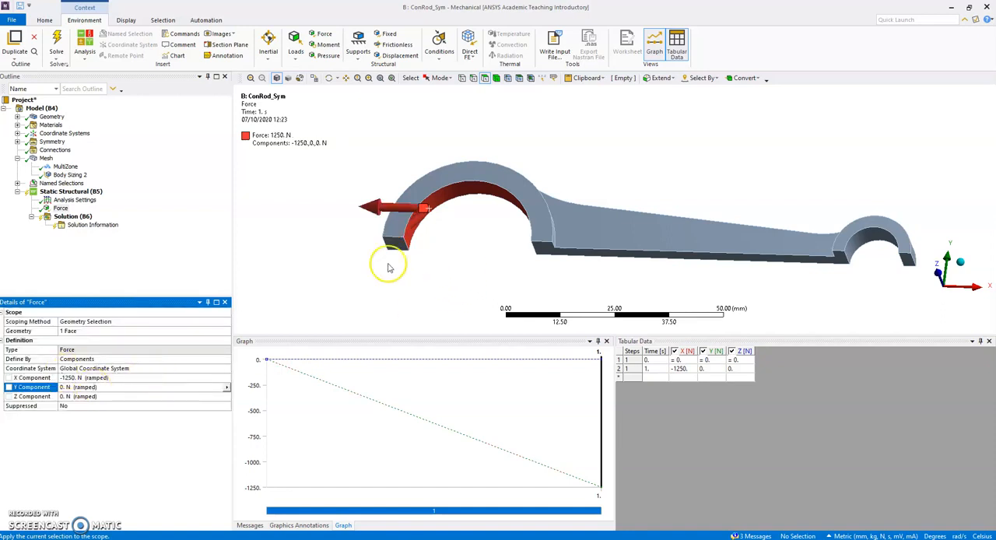
# Add a second force to the static structural analysis and define it by components
pyautogui.rightClick(67, 193)
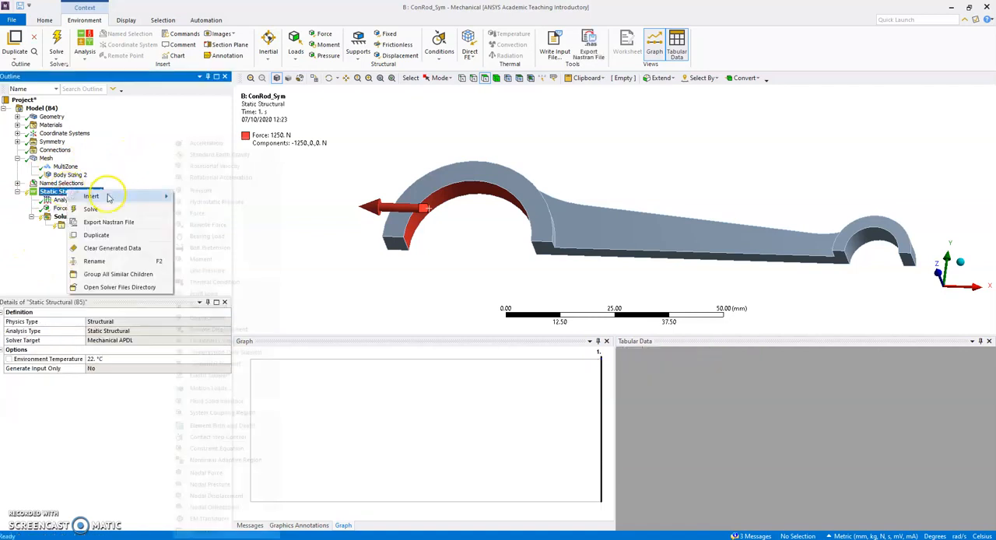
pyautogui.moveTo(117, 196)
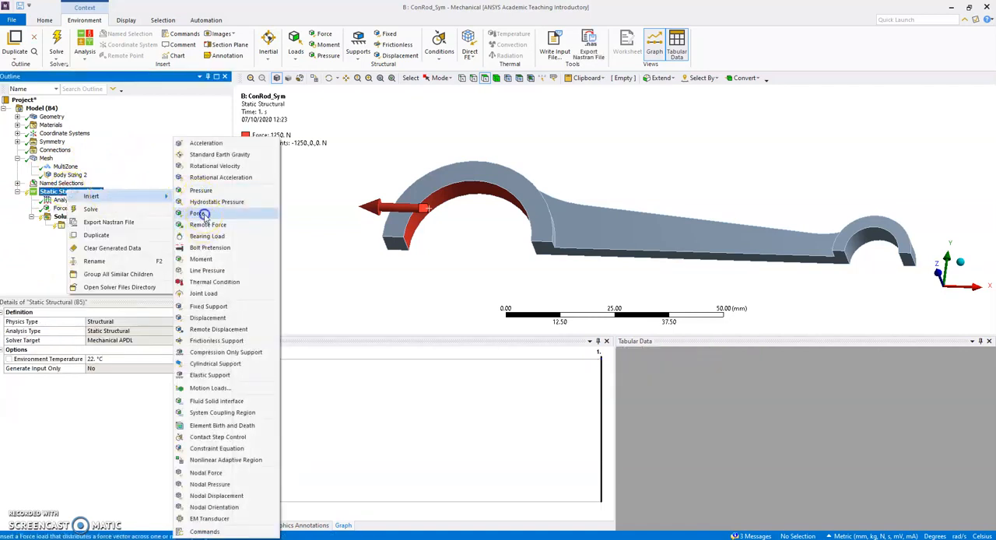
pyautogui.click(200, 213)
pyautogui.click(79, 359)
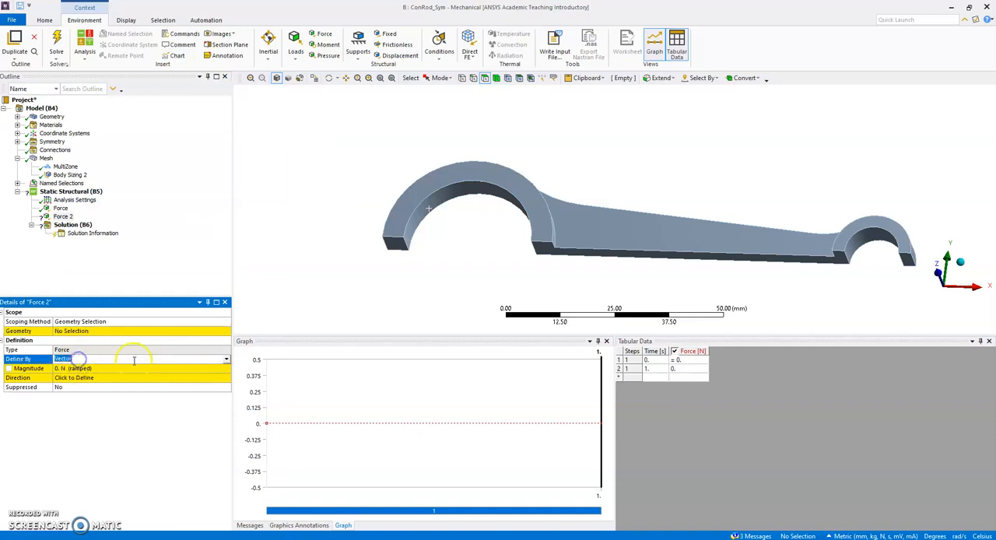
pyautogui.click(225, 360)
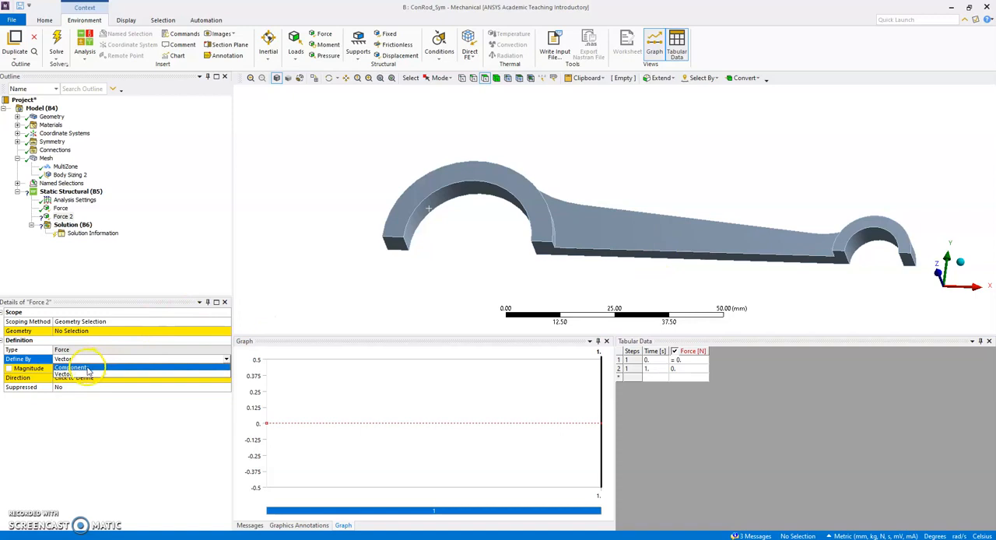
pyautogui.click(88, 368)
# Set the second force's X component to 1250 N and scope it to the inner cylindrical face of the small end
pyautogui.click(78, 378)
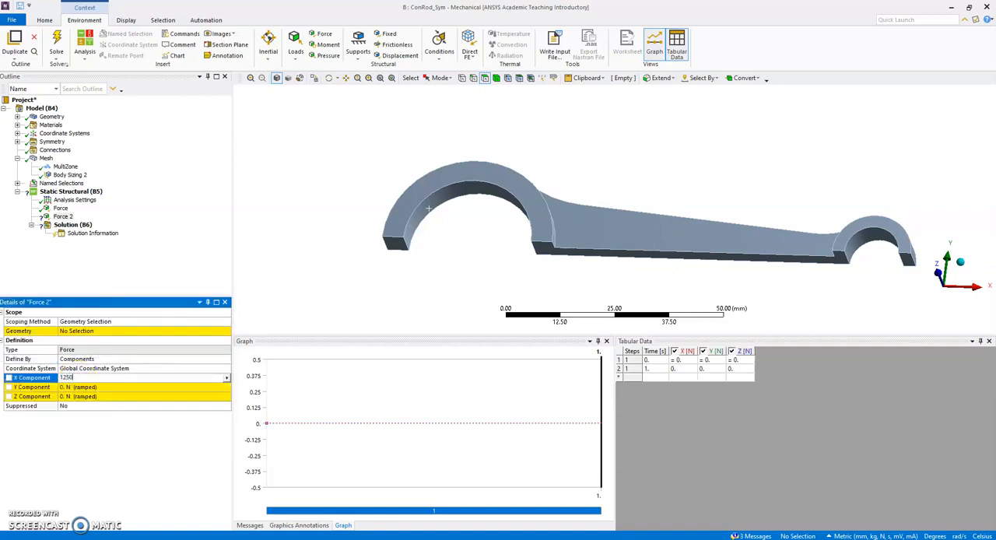
pyautogui.write('1250')
pyautogui.press('Return')
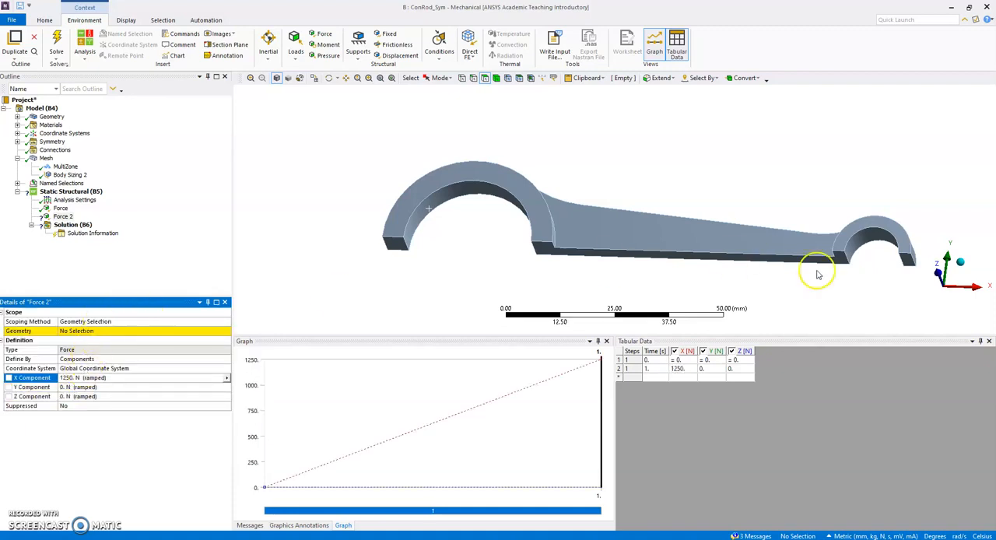
pyautogui.click(861, 248)
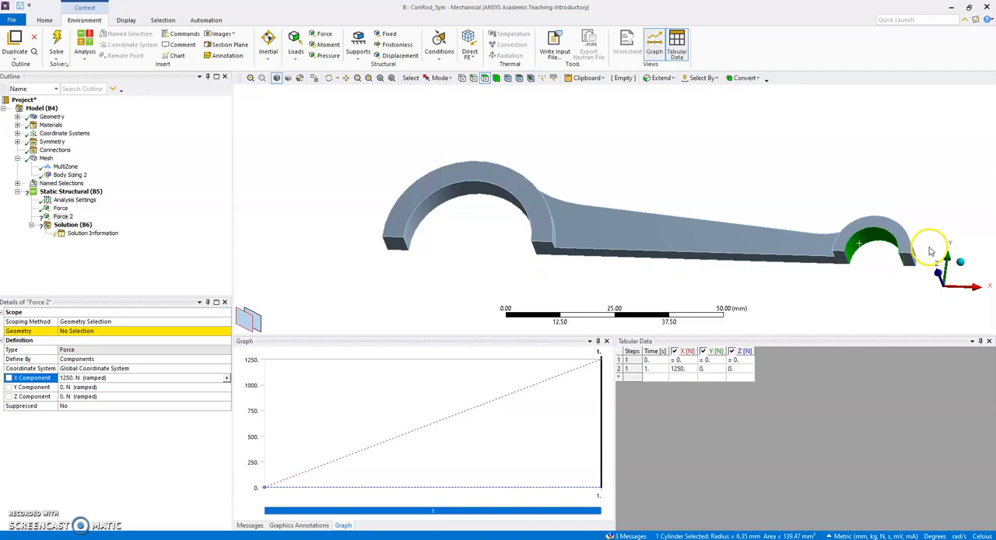
pyautogui.click(876, 220)
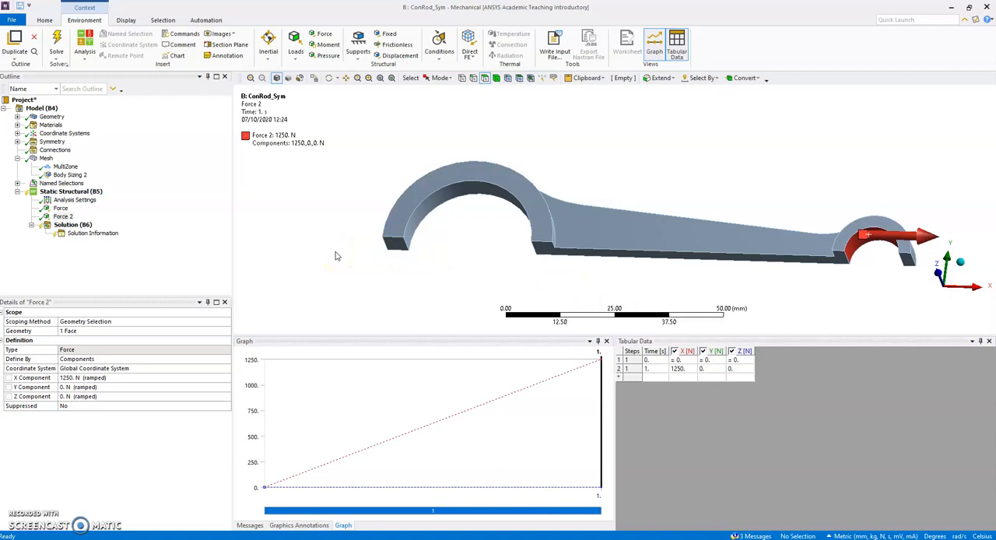
# Add a directional deformation result and a normal stress result to the solution, both along the X axis
pyautogui.rightClick(82, 225)
pyautogui.moveTo(113, 232)
pyautogui.moveTo(217, 232)
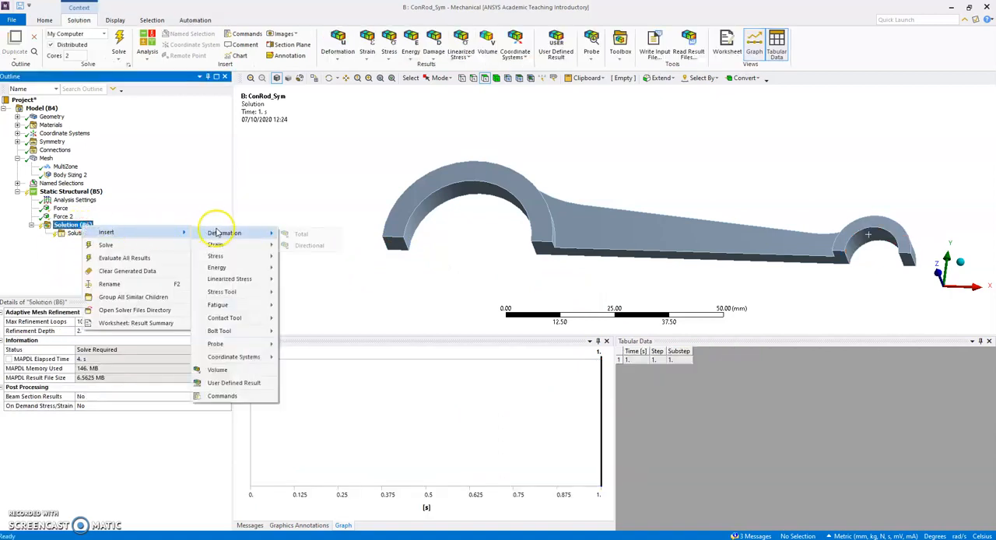
pyautogui.click(304, 245)
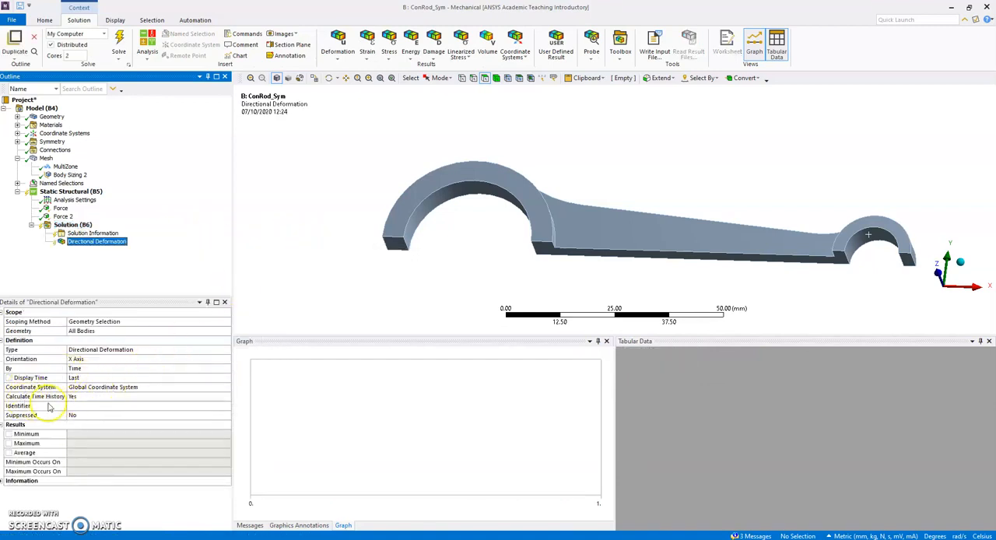
pyautogui.rightClick(83, 225)
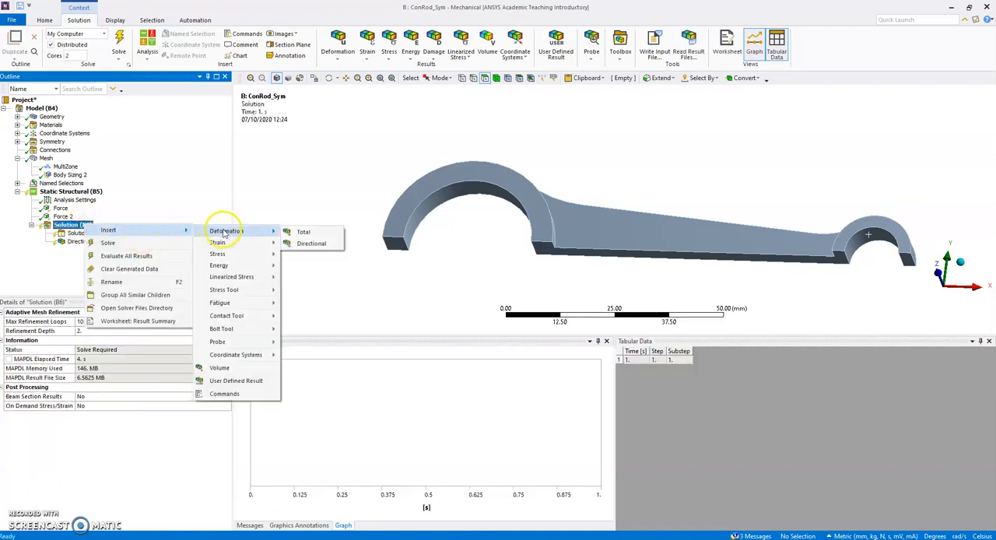
pyautogui.moveTo(228, 256)
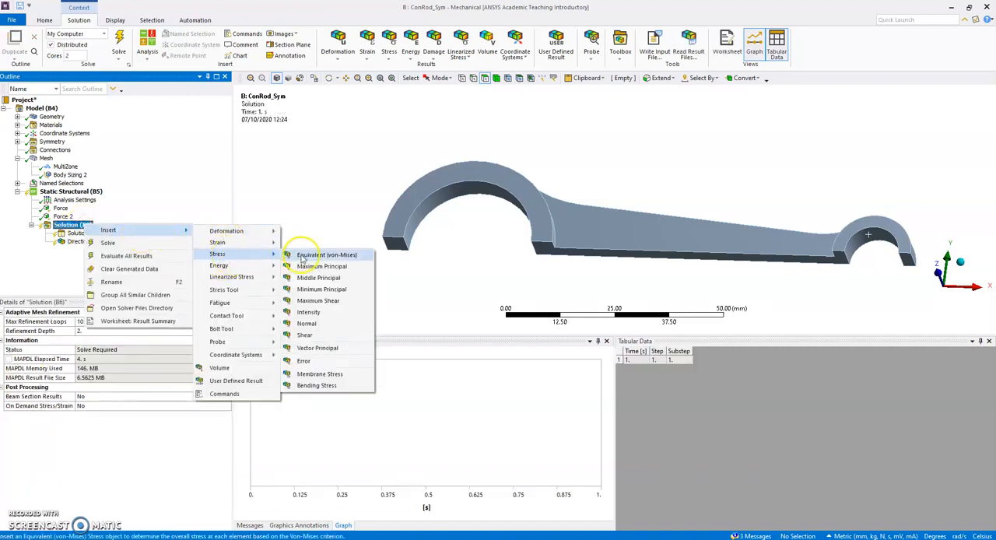
pyautogui.click(325, 325)
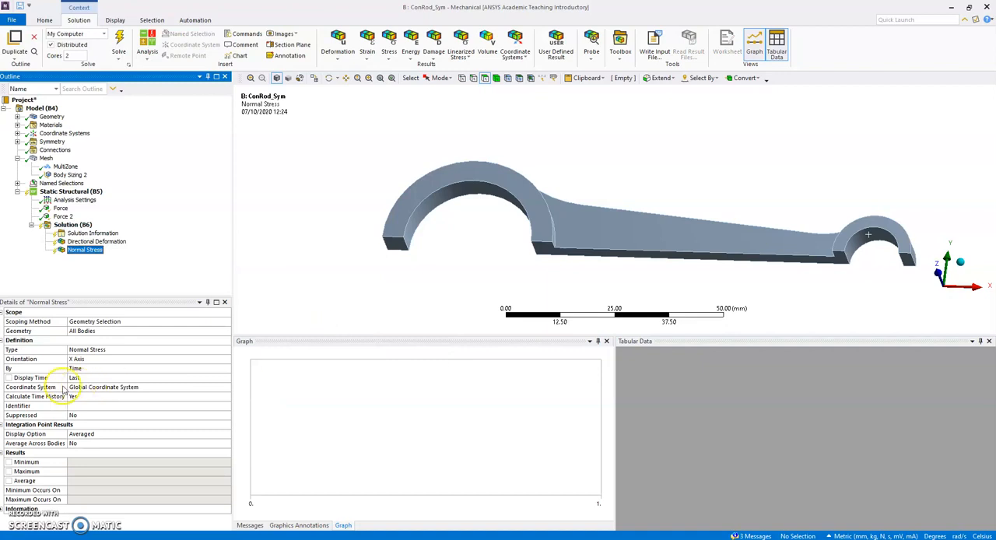
# Rename the directional deformation and normal stress results based on their definitions and solve the analysis
pyautogui.click(85, 242)
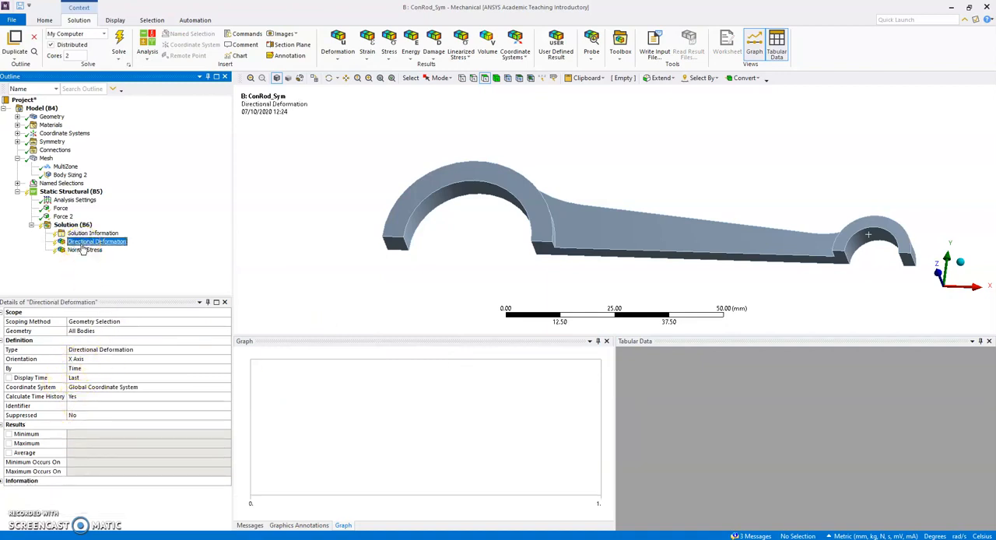
pyautogui.keyDown('ctrl'); pyautogui.click(83, 250); pyautogui.keyUp('ctrl')
pyautogui.rightClick(84, 250)
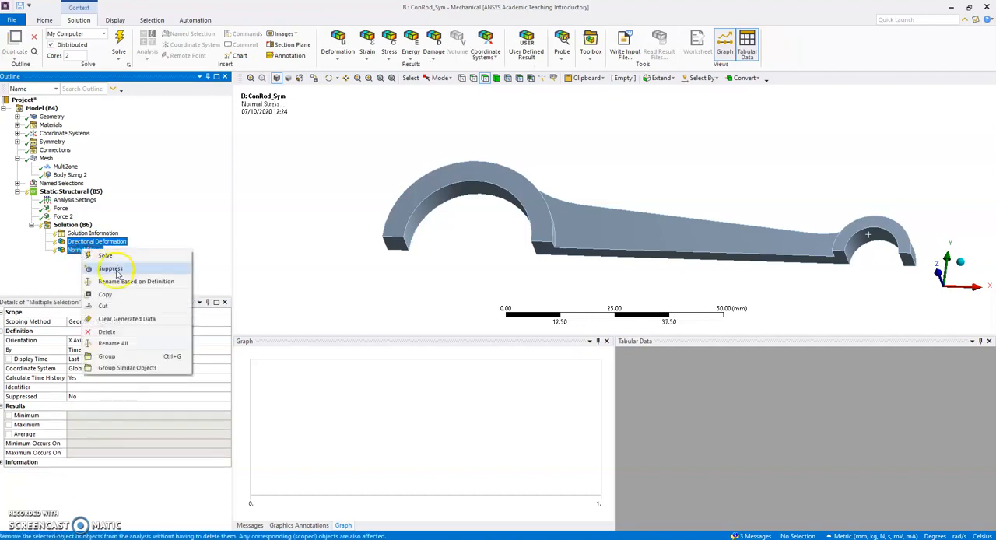
pyautogui.click(119, 281)
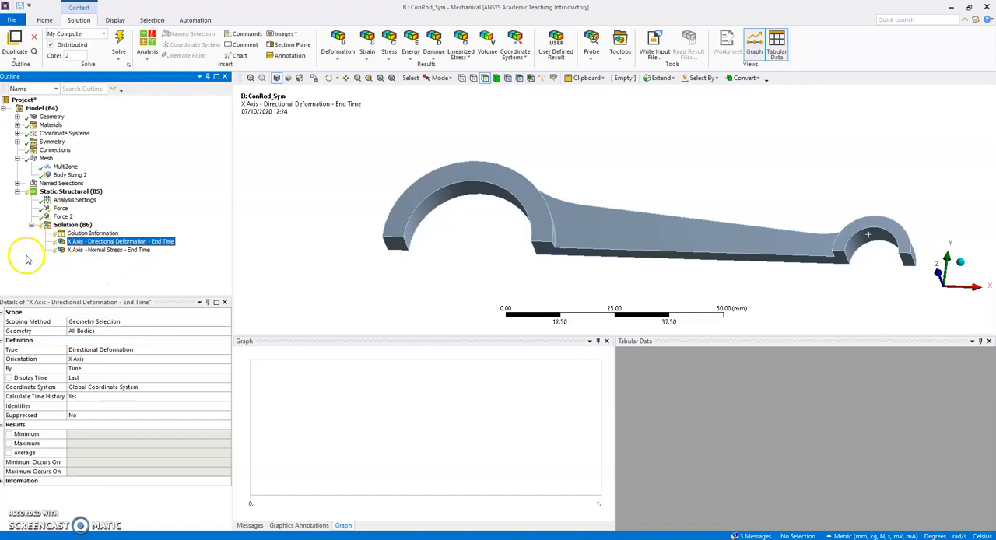
pyautogui.click(120, 38)
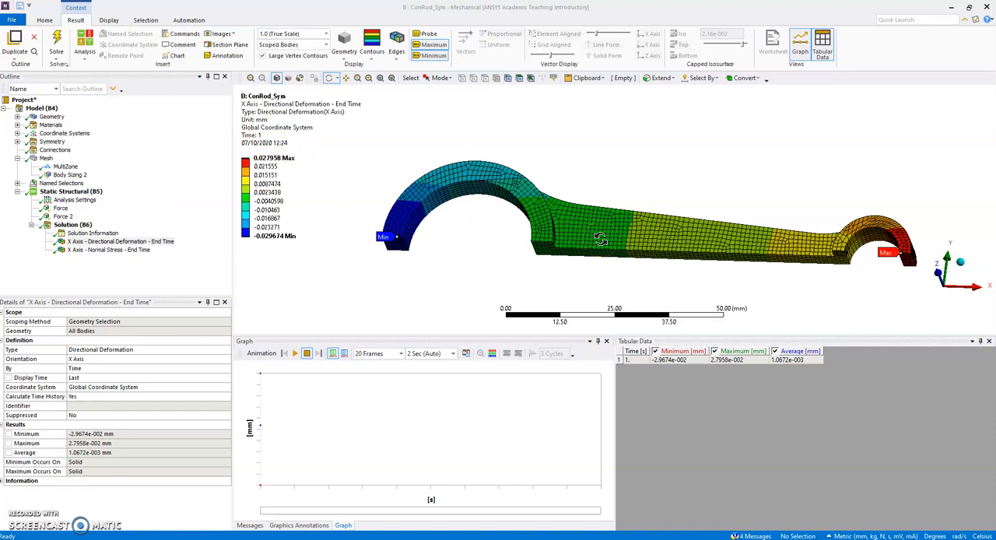
# Examine the X-axis normal stress distribution over the rod and the locations of its maximum and minimum, from several viewing angles
pyautogui.click(108, 249)
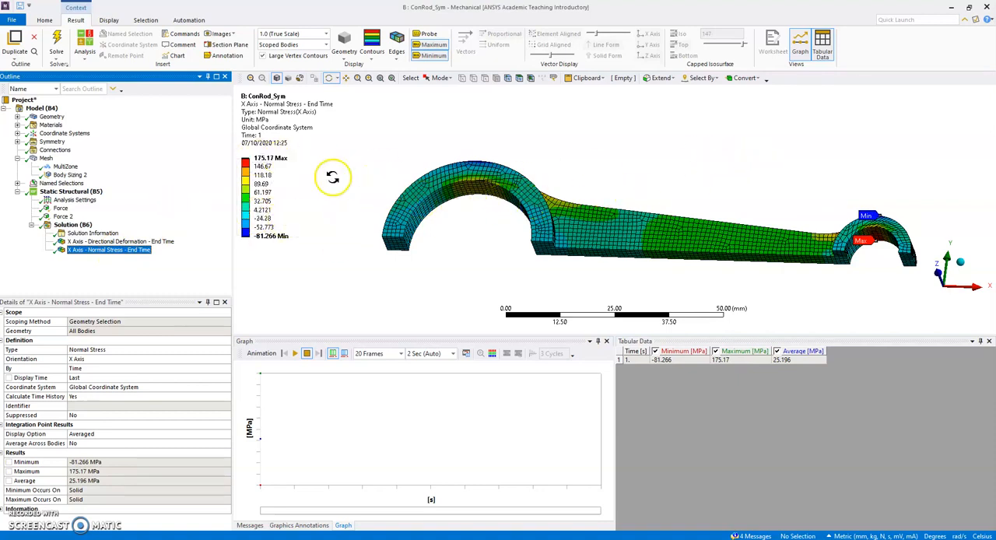
pyautogui.click(439, 47)
pyautogui.click(434, 57)
pyautogui.click(439, 45)
pyautogui.click(438, 56)
pyautogui.moveTo(767, 165); pyautogui.dragTo(689, 301)
pyautogui.scroll(5, 391, 229)
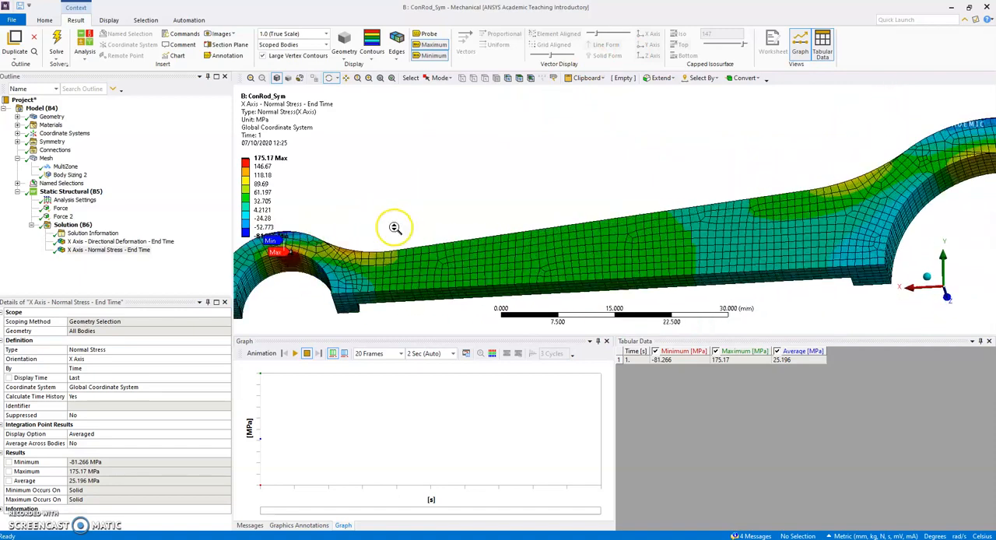
pyautogui.moveTo(369, 211); pyautogui.dragTo(340, 214)
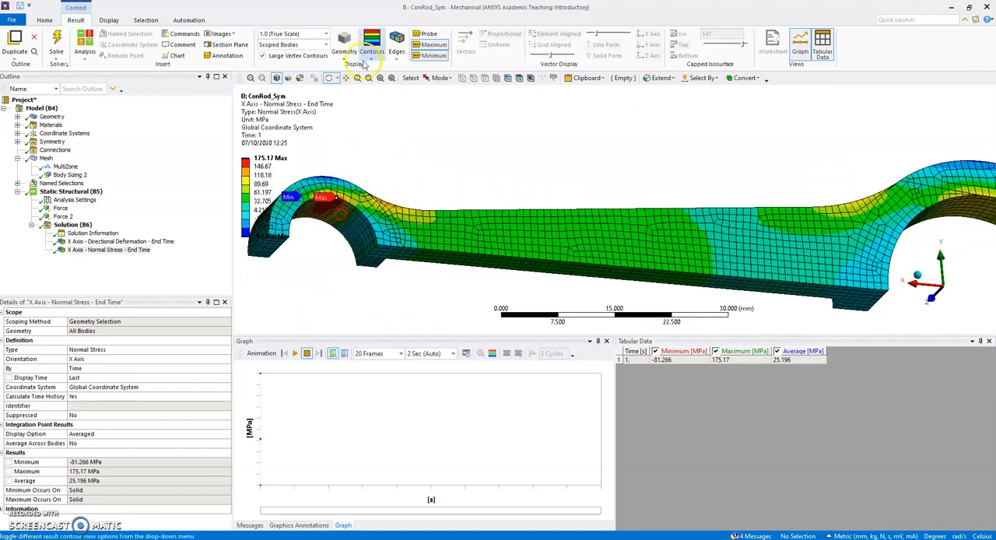
pyautogui.scroll(-2, 355, 173)
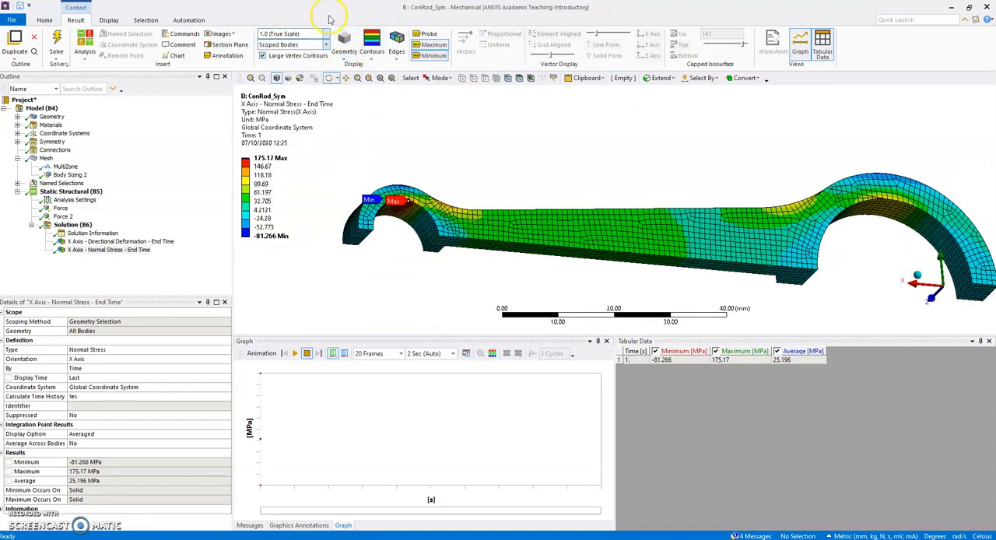
pyautogui.moveTo(436, 166); pyautogui.dragTo(406, 183)
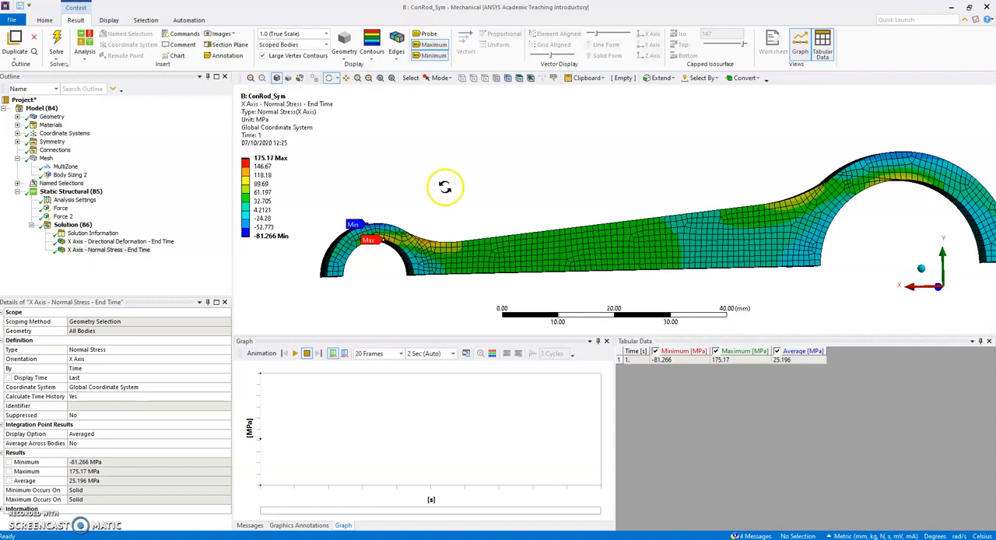
# Probe the X-axis normal stress on the outer fillet where the shank meets the big end
pyautogui.moveTo(444, 186); pyautogui.dragTo(465, 314)
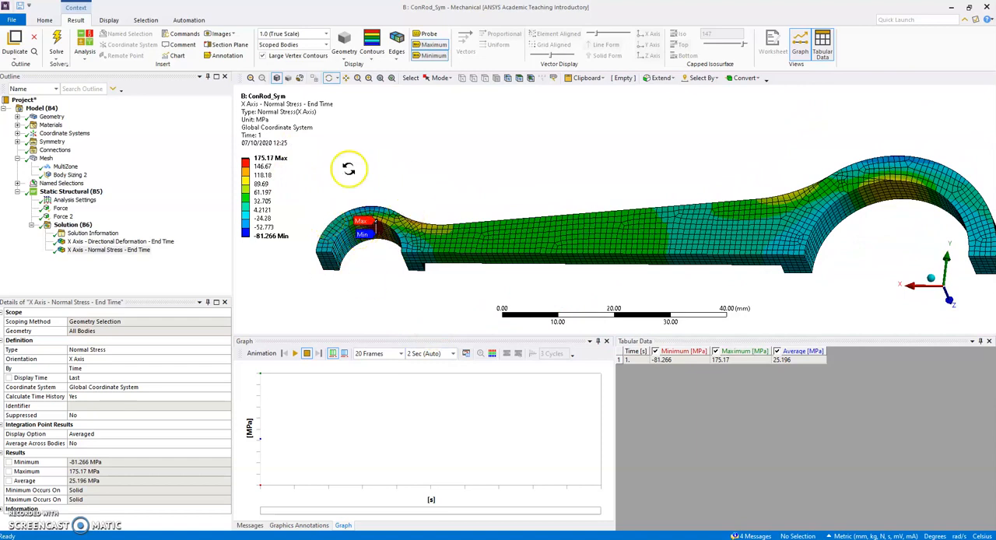
pyautogui.click(429, 35)
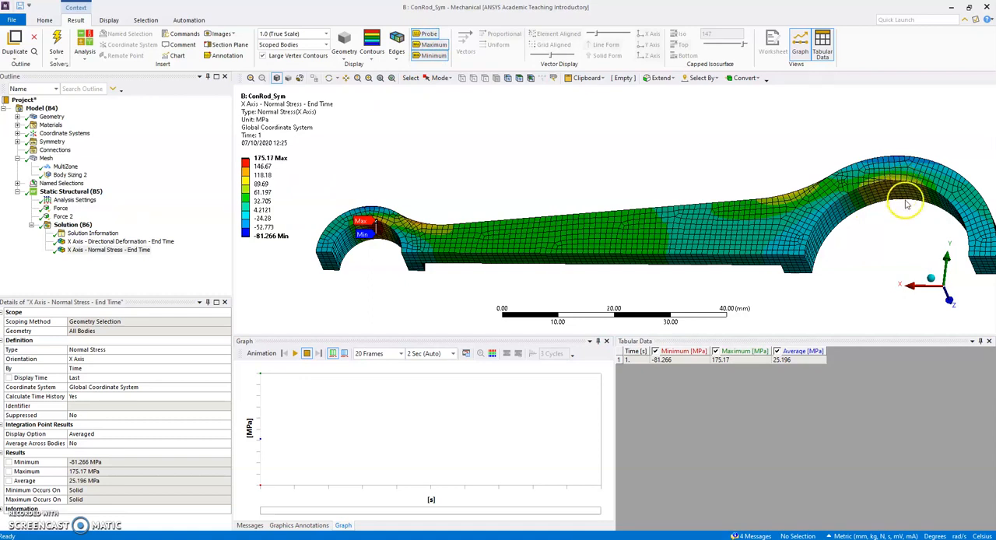
pyautogui.moveTo(877, 128); pyautogui.dragTo(840, 204, button='middle')
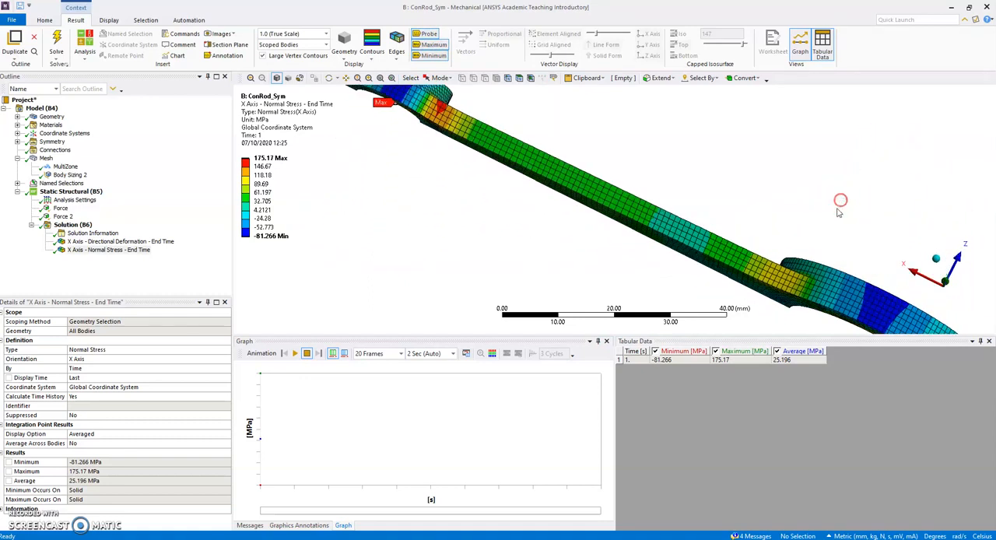
pyautogui.click(778, 279)
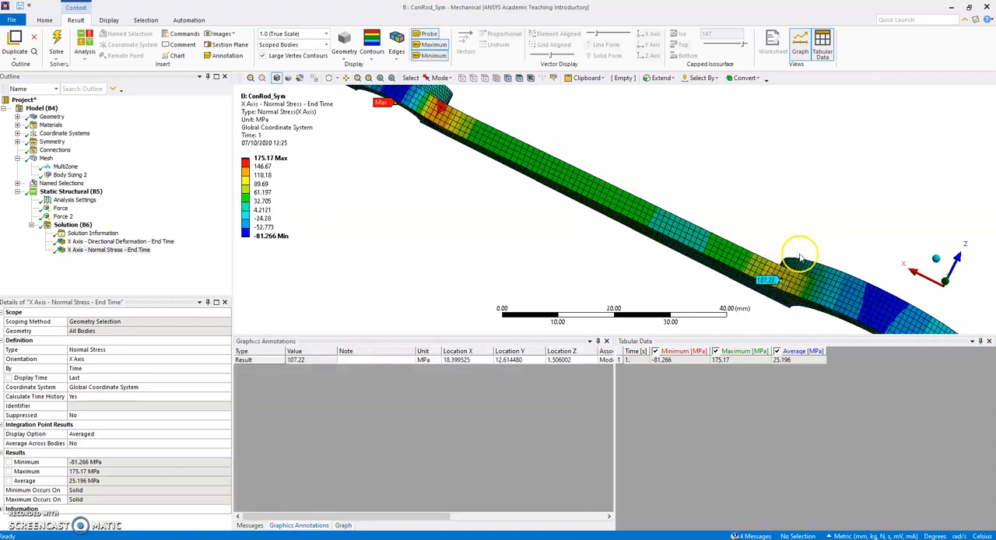
# Examine the normal stress distribution around the big-end and small-end bores from several viewing angles
pyautogui.moveTo(483, 200); pyautogui.dragTo(792, 170)
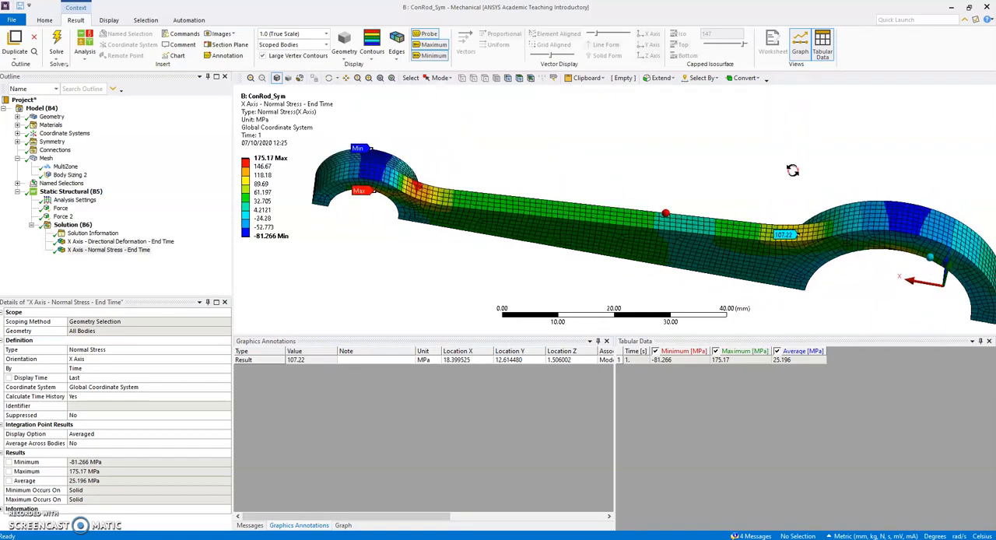
pyautogui.moveTo(778, 208); pyautogui.dragTo(383, 158)
pyautogui.moveTo(384, 159)
pyautogui.mouseDown(button='middle')
pyautogui.moveTo(401, 136)
pyautogui.moveTo(400, 165)
pyautogui.mouseUp(button='middle')
pyautogui.moveTo(638, 158); pyautogui.dragTo(722, 168, button='middle')
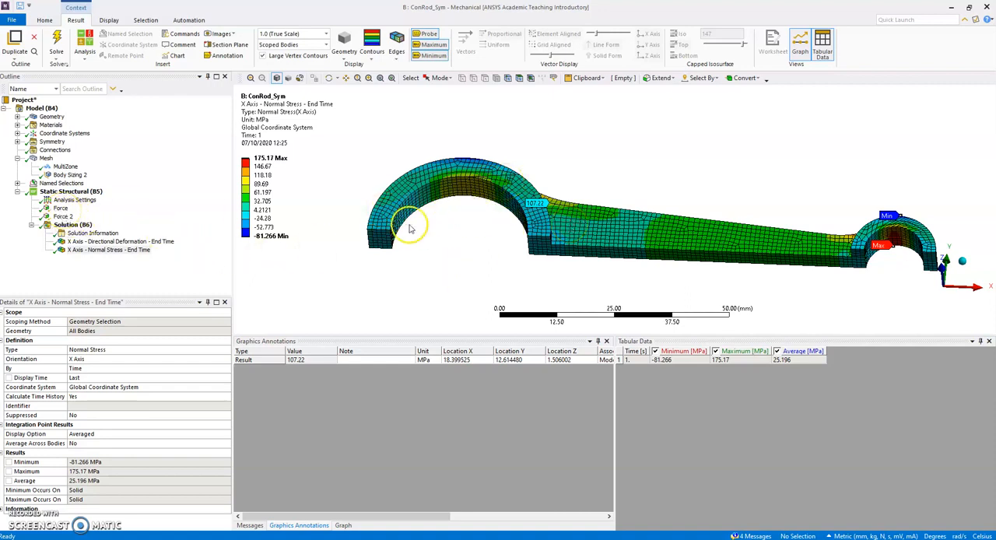
pyautogui.moveTo(519, 150); pyautogui.dragTo(532, 181, button='middle')
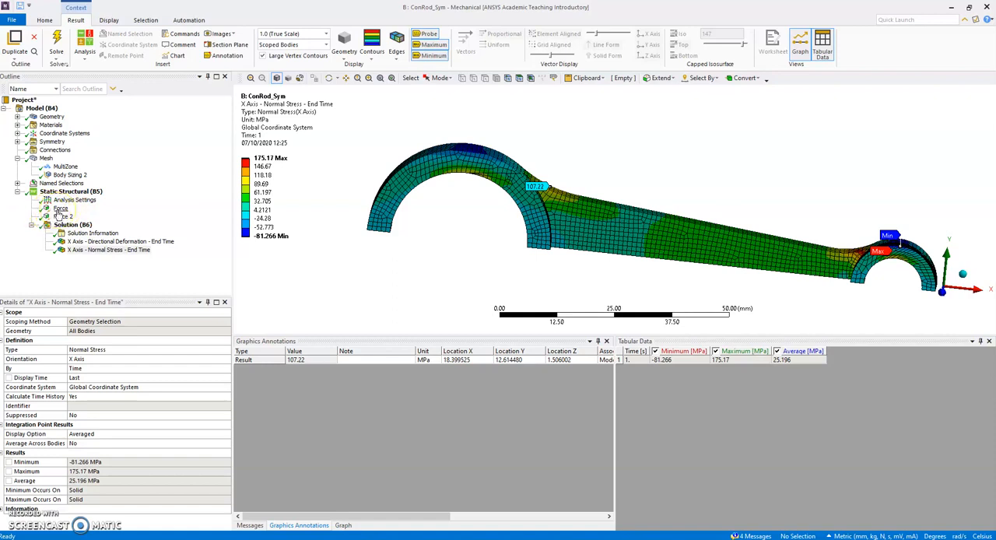
pyautogui.moveTo(384, 247); pyautogui.dragTo(444, 223, button='middle')
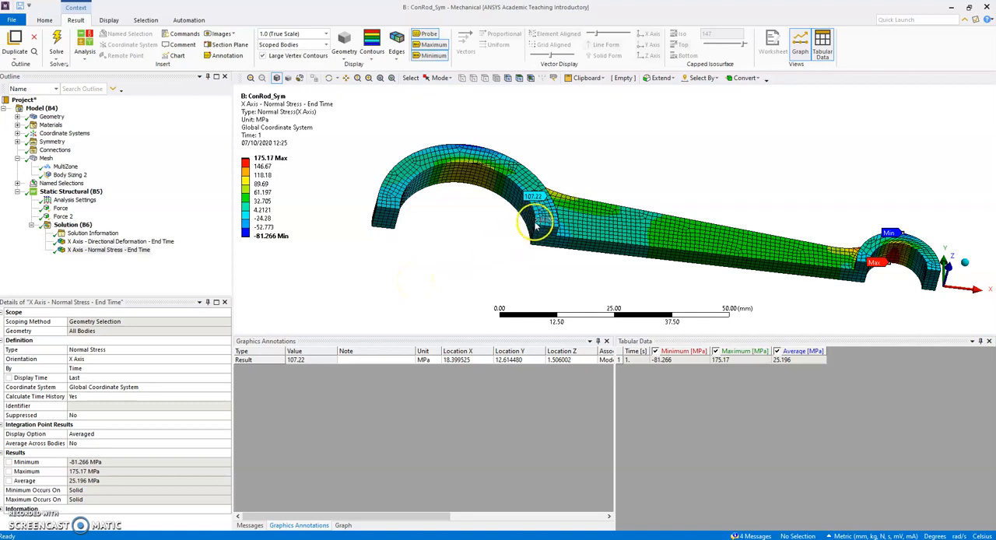
pyautogui.moveTo(478, 257); pyautogui.dragTo(445, 262, button='middle')
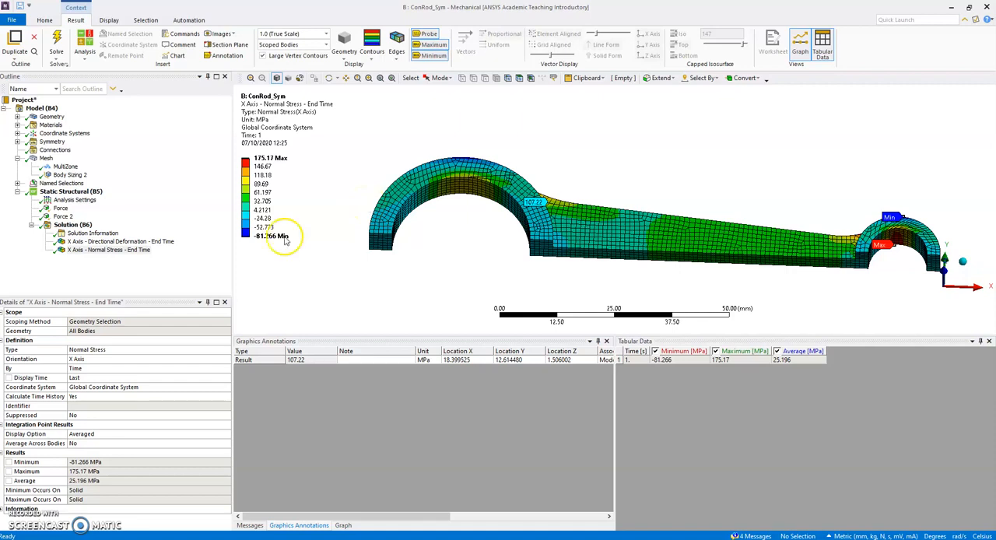
# Delete both force loads from the static structural analysis
pyautogui.click(56, 208)
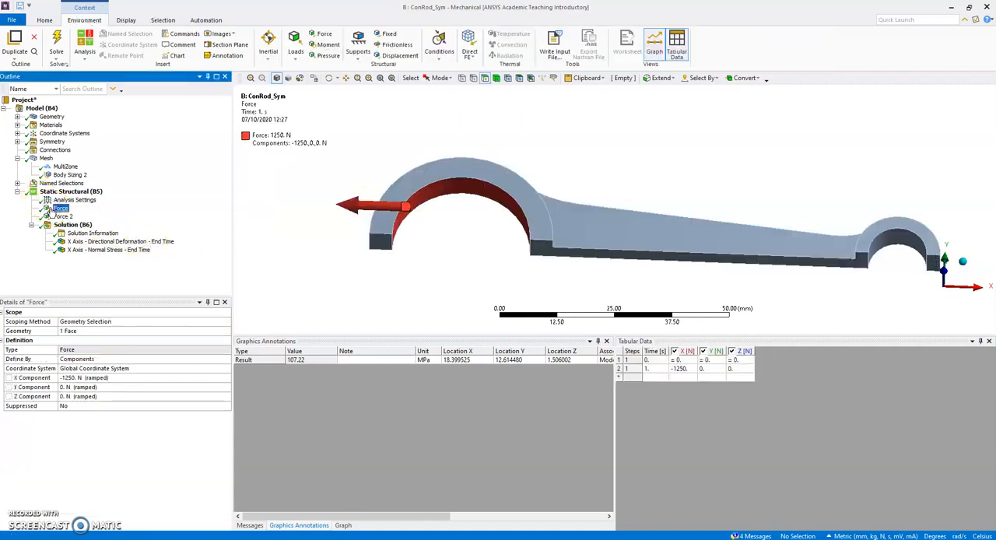
pyautogui.keyDown('ctrl'); pyautogui.click(63, 216); pyautogui.keyUp('ctrl')
pyautogui.rightClick(66, 217)
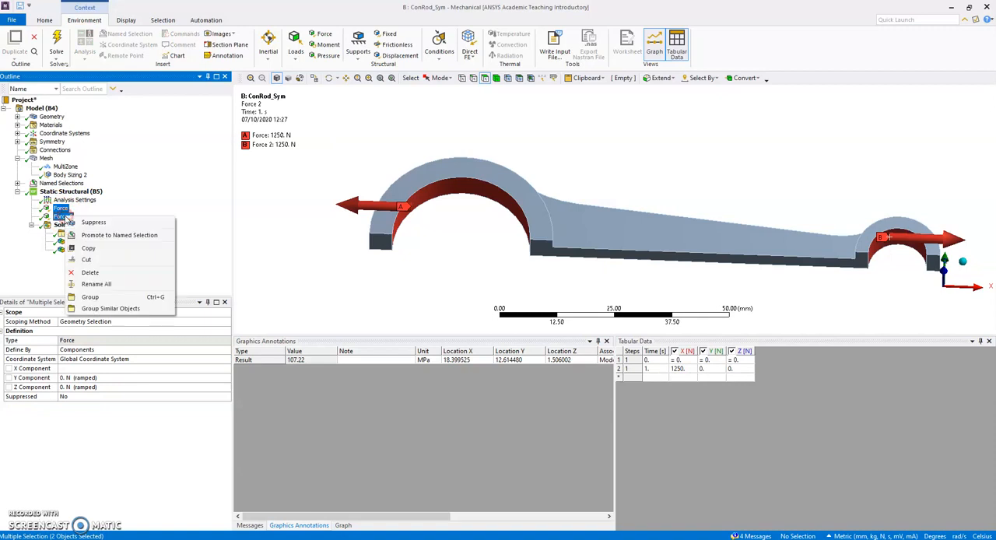
pyautogui.click(90, 273)
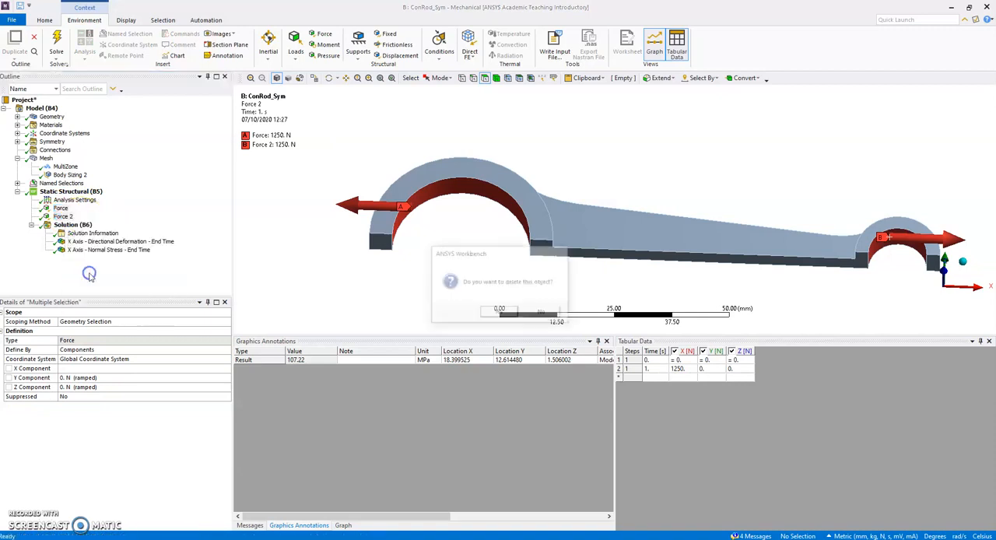
pyautogui.click(499, 312)
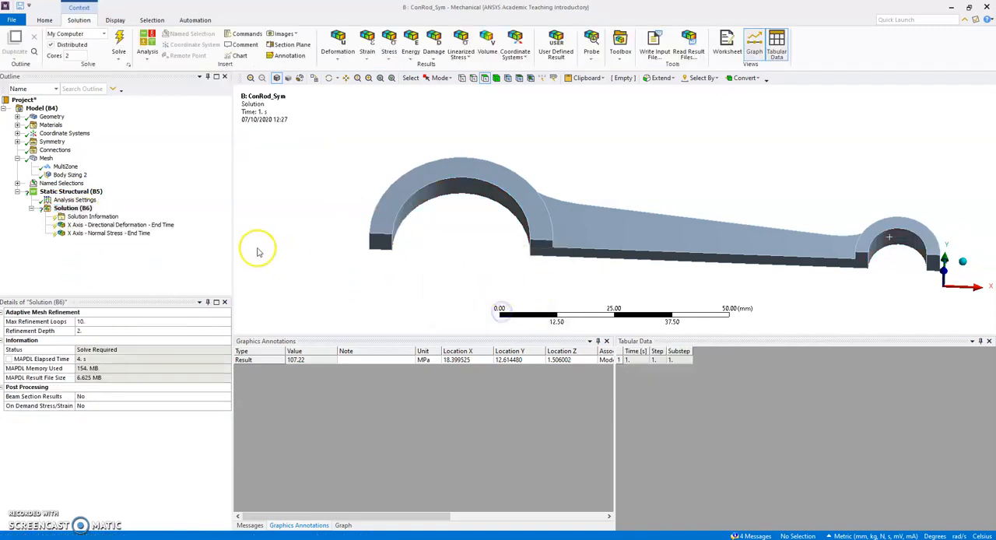
# Add a bearing load to the static structural analysis, scoped to the inner cylindrical face of the big end
pyautogui.click(82, 191)
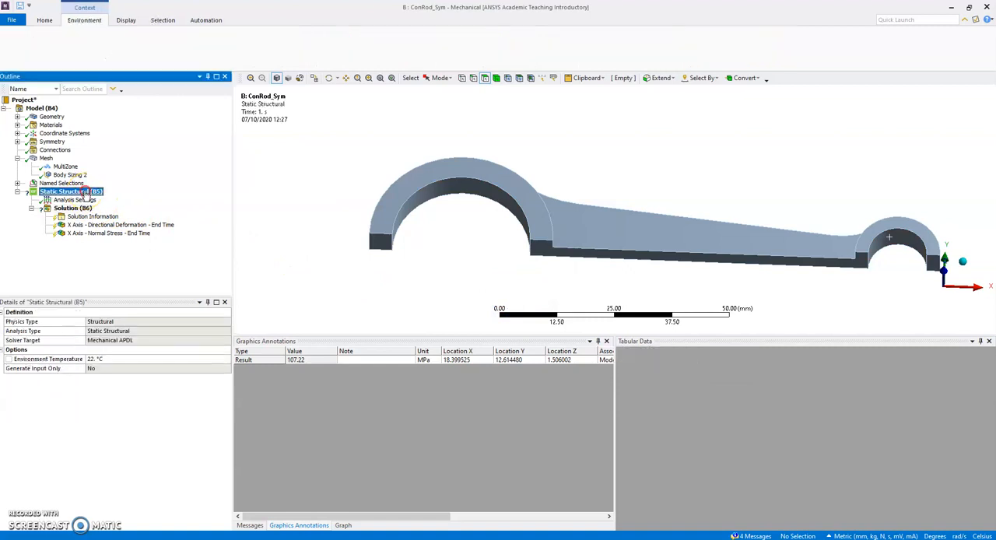
pyautogui.rightClick(84, 191)
pyautogui.moveTo(117, 197)
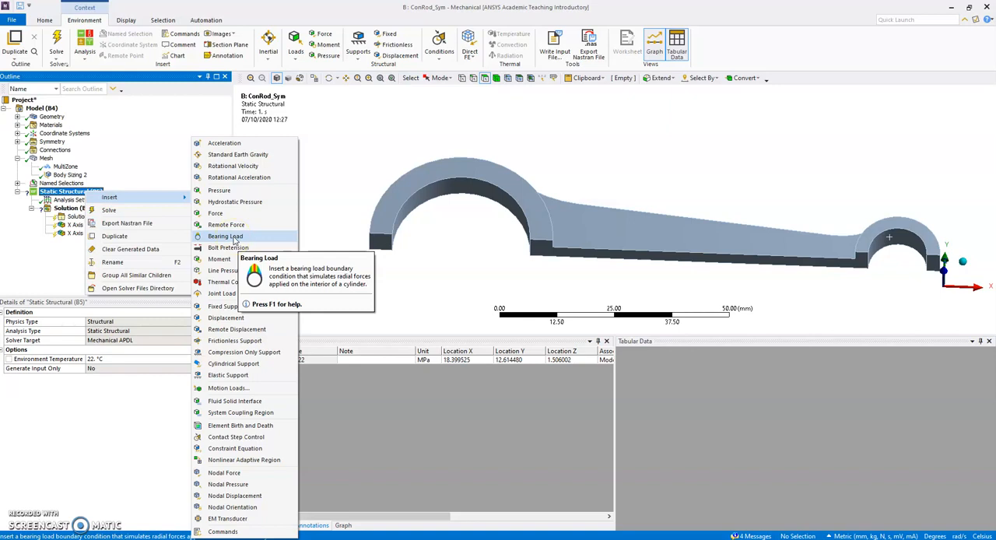
pyautogui.click(226, 235)
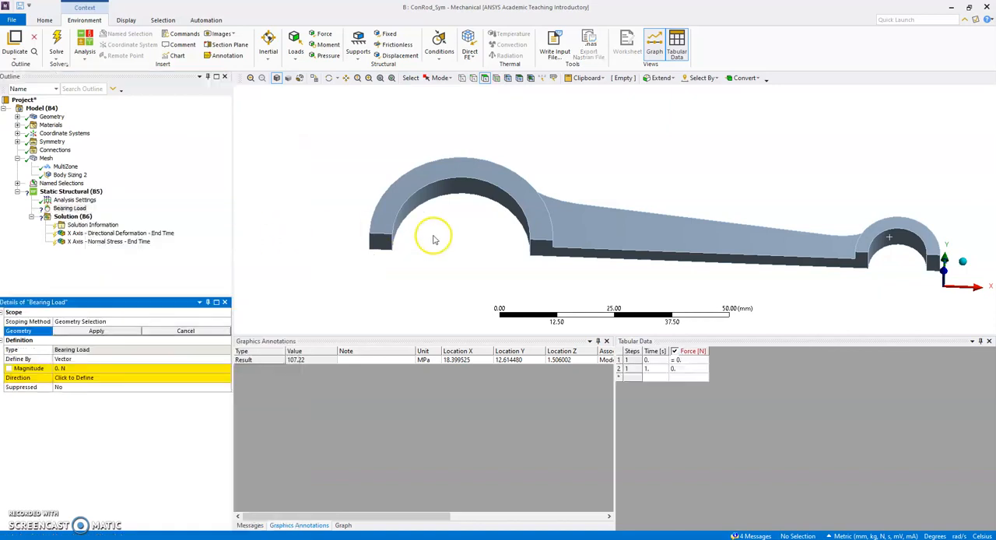
pyautogui.click(413, 210)
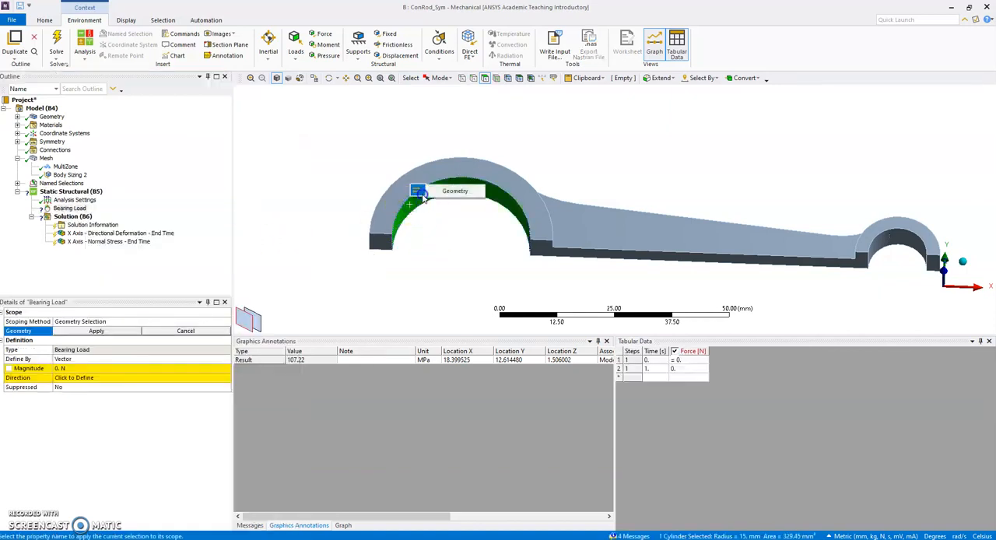
pyautogui.click(439, 194)
# Define the big-end bearing load by components with an X component of -1250 N
pyautogui.click(66, 369)
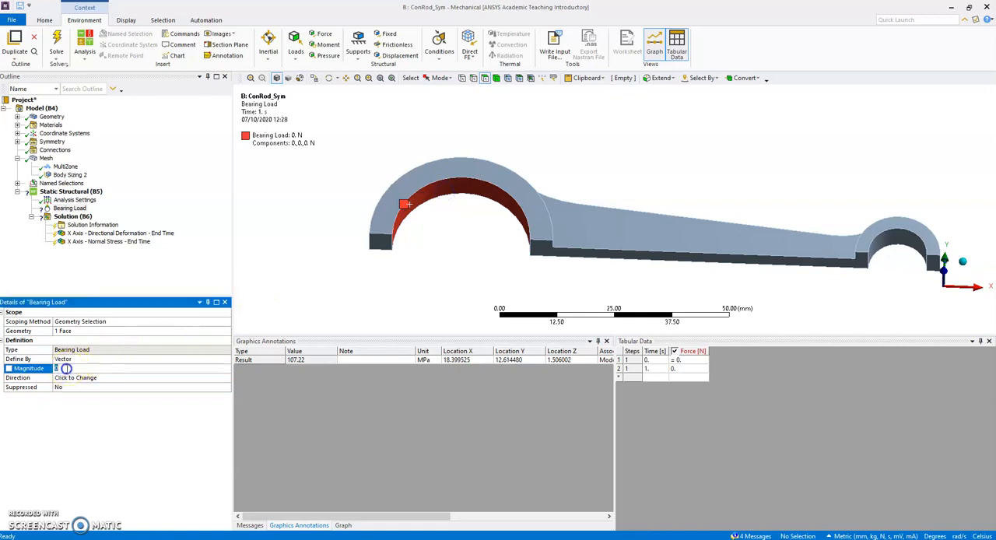
pyautogui.click(68, 358)
pyautogui.click(227, 360)
pyautogui.click(140, 372)
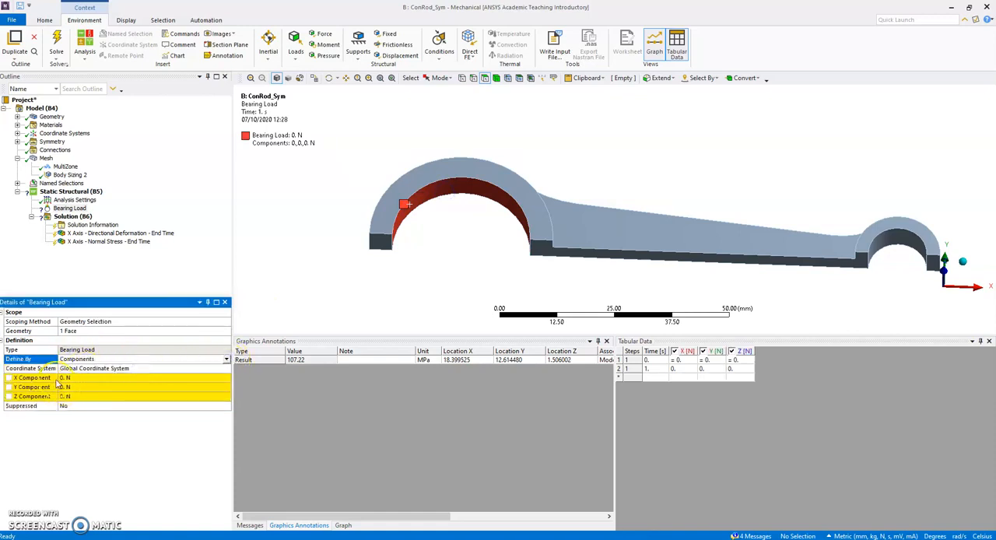
pyautogui.click(61, 377)
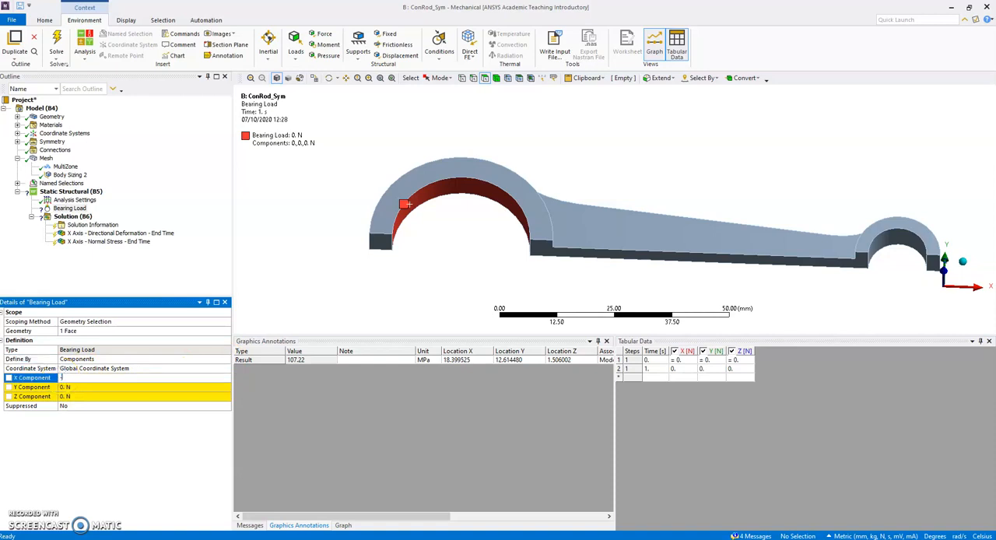
pyautogui.write('-1250')
pyautogui.press('Return')
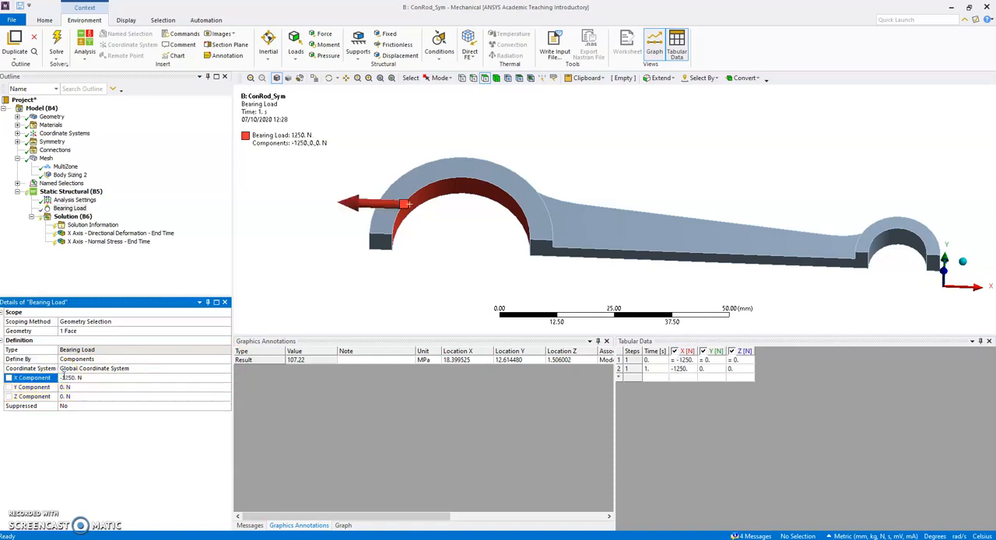
# Add a second bearing load of 1250 N on the inner cylindrical face of the small end
pyautogui.rightClick(73, 190)
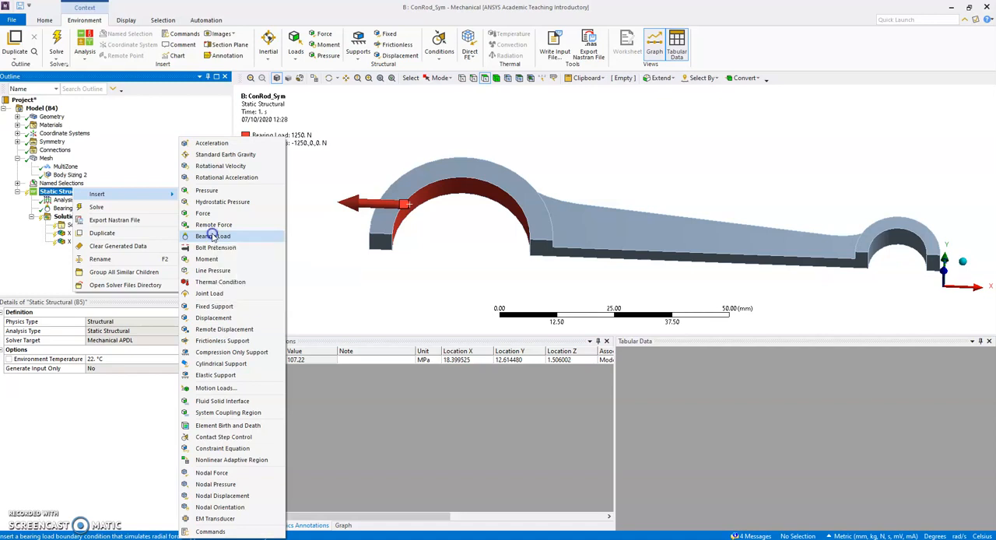
pyautogui.click(213, 235)
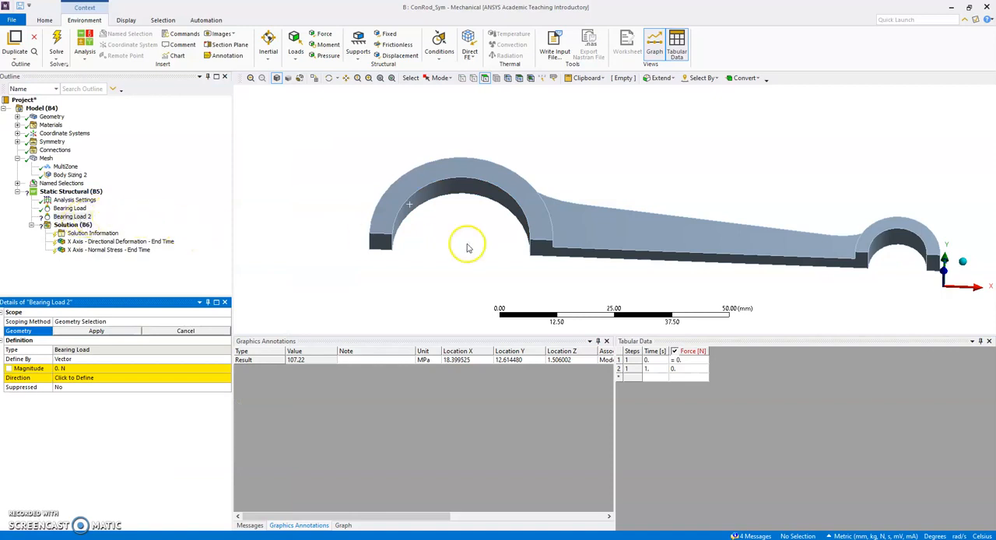
pyautogui.click(898, 247)
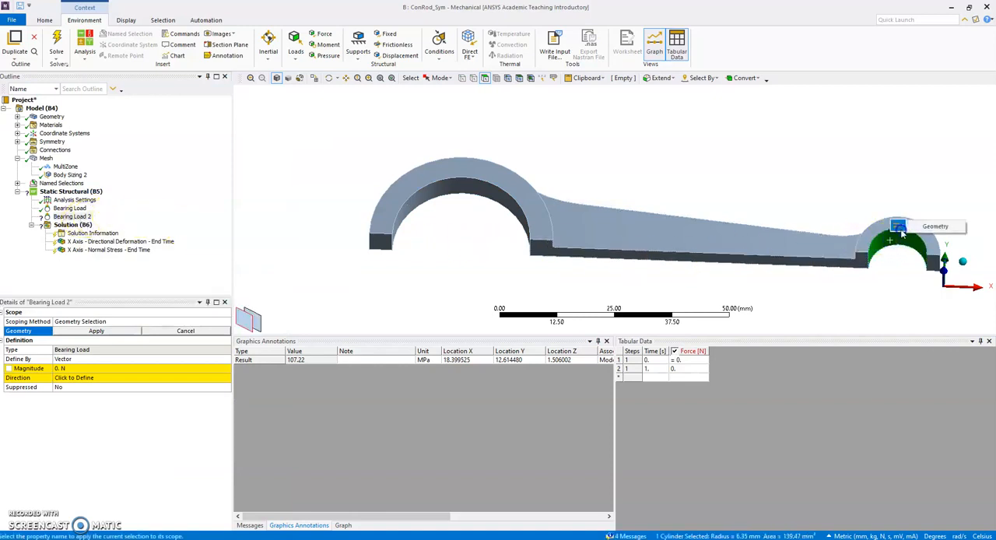
pyautogui.click(896, 225)
pyautogui.click(91, 369)
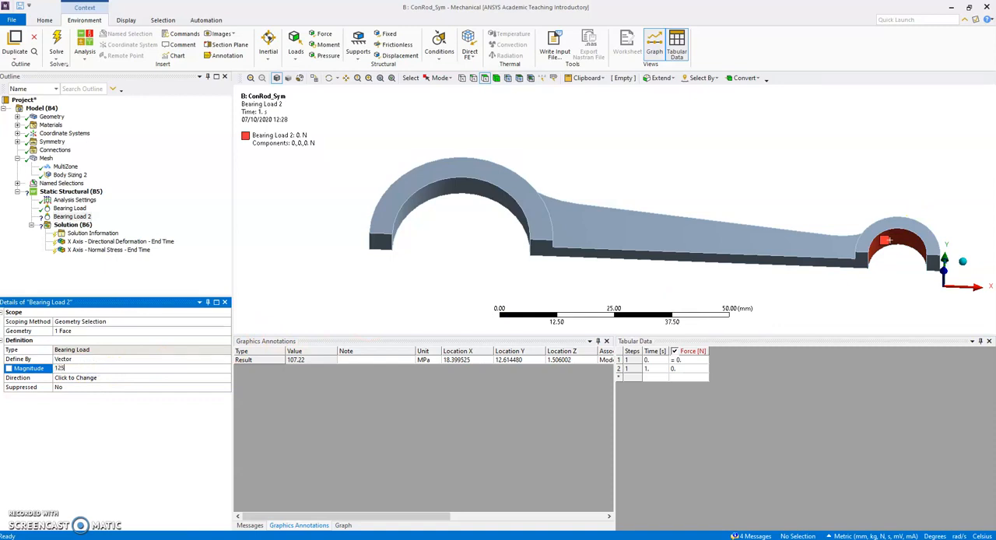
pyautogui.press('Return')
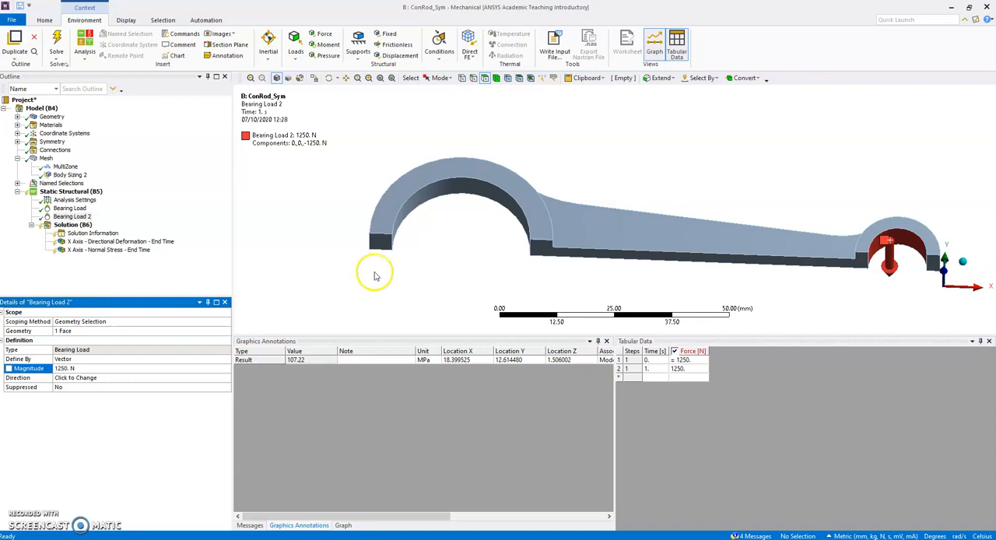
# Direct the small-end bearing load along the shank's long straight edge, pointing in the positive X direction
pyautogui.click(89, 378)
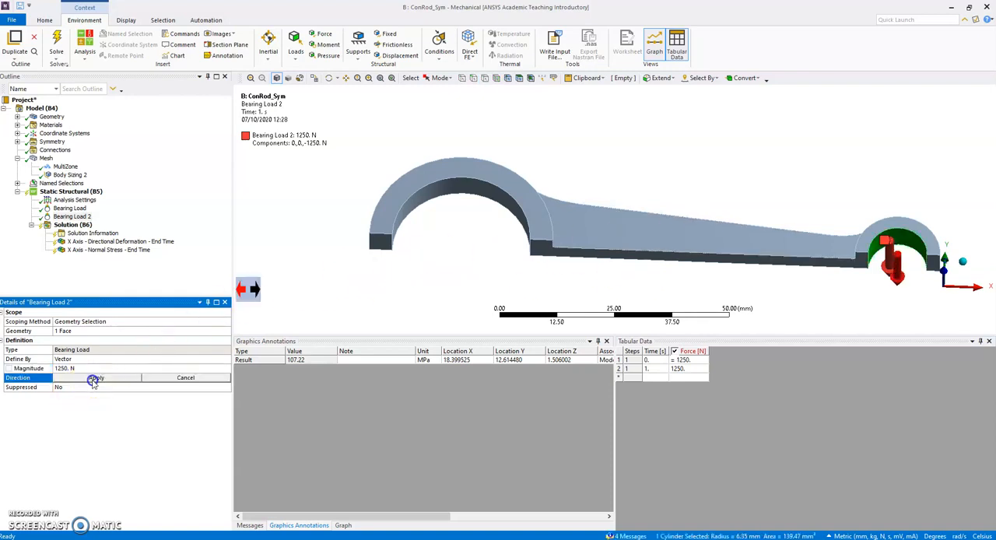
pyautogui.click(786, 260)
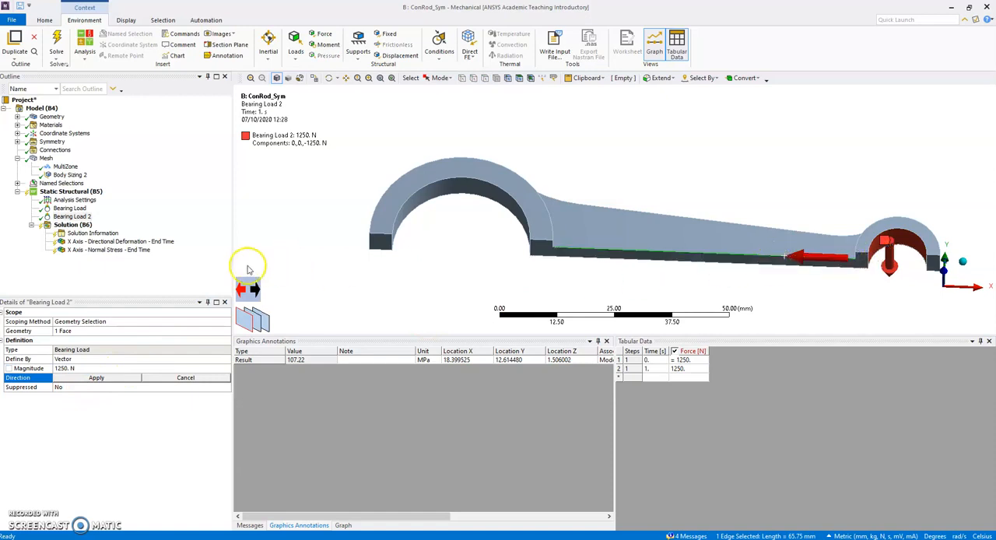
pyautogui.click(255, 289)
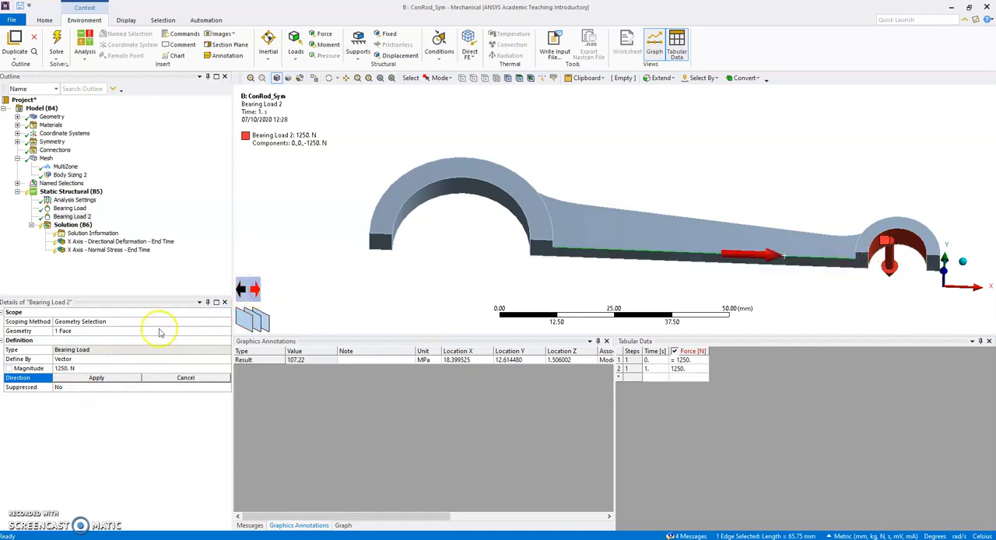
pyautogui.click(94, 378)
pyautogui.moveTo(593, 195); pyautogui.dragTo(663, 169, button='middle')
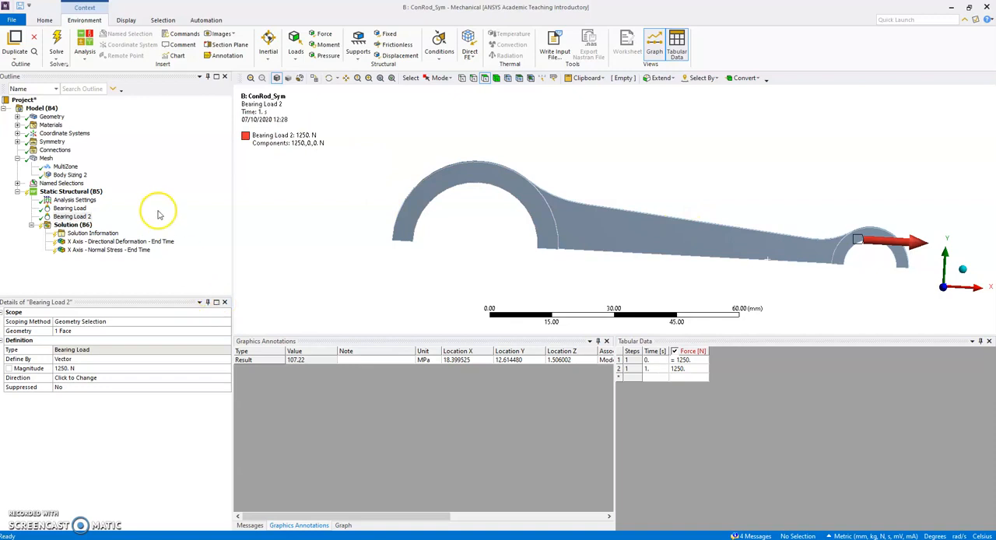
# Solve the analysis with the two bearing loads and review the X-axis directional deformation and normal stress results
pyautogui.click(87, 202)
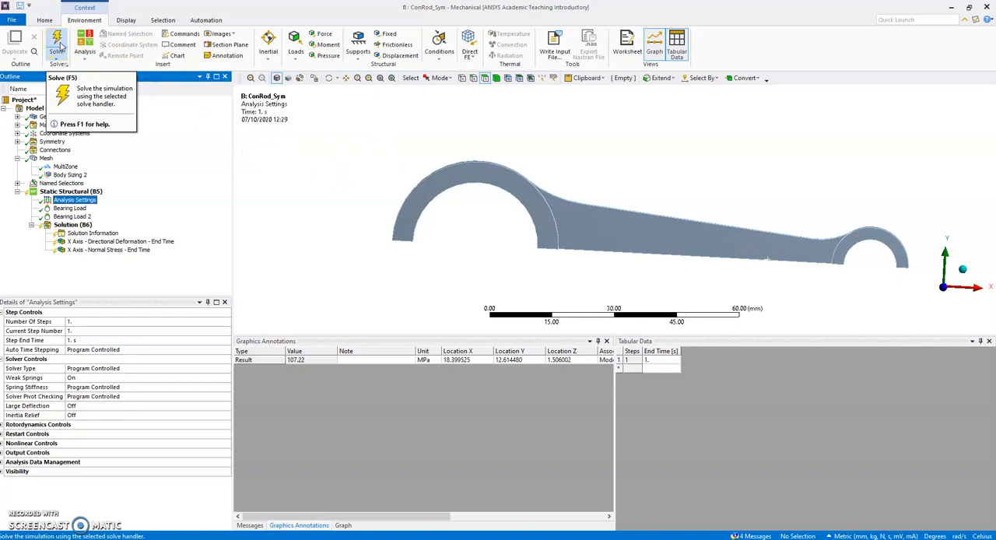
pyautogui.click(59, 46)
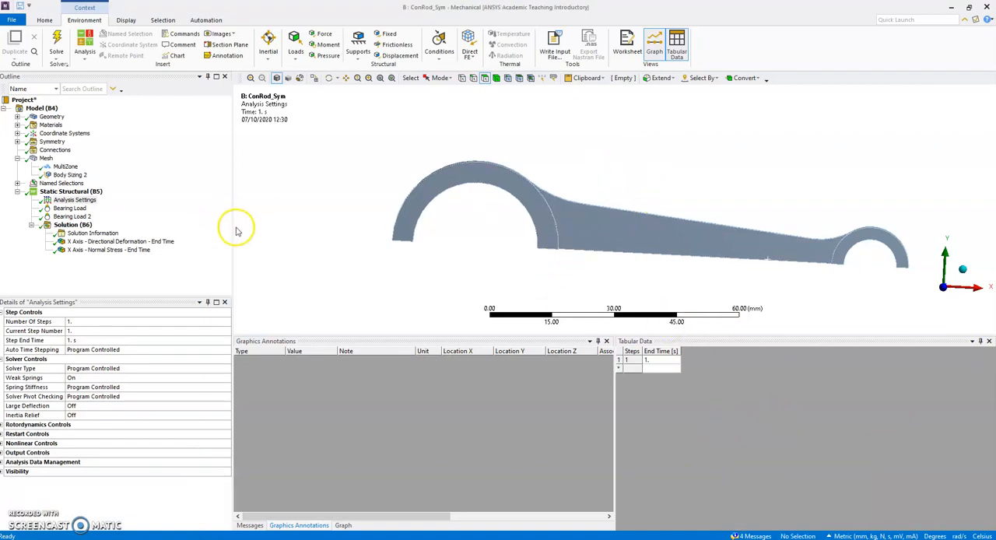
pyautogui.click(123, 241)
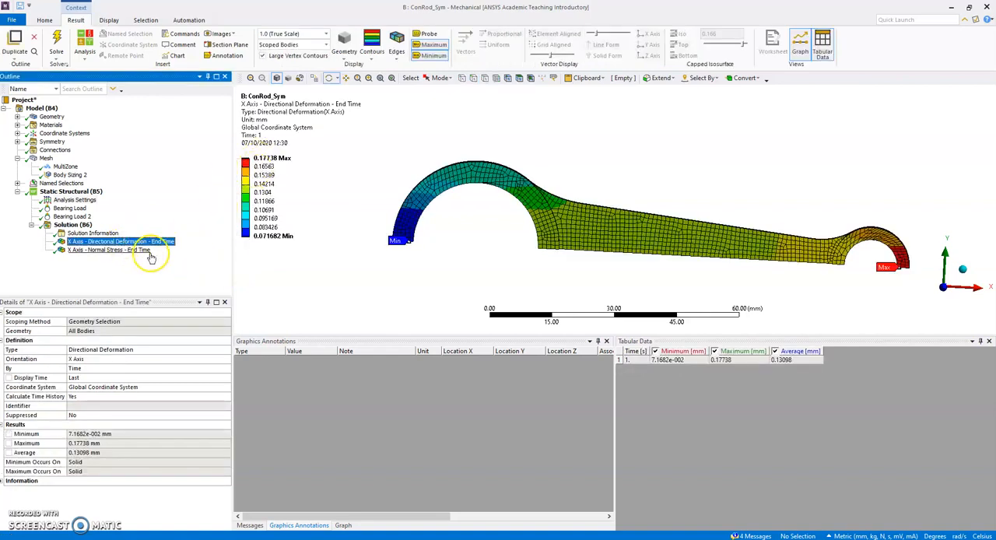
pyautogui.click(148, 252)
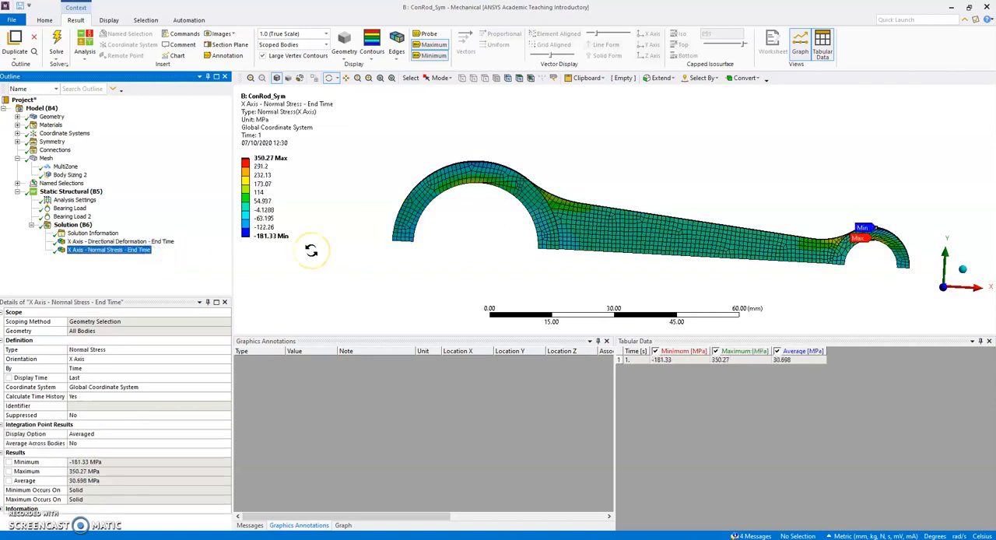
# Examine the X-axis normal stress contours around the big end, shank and small end from several viewing angles with the result probe enabled
pyautogui.click(299, 159)
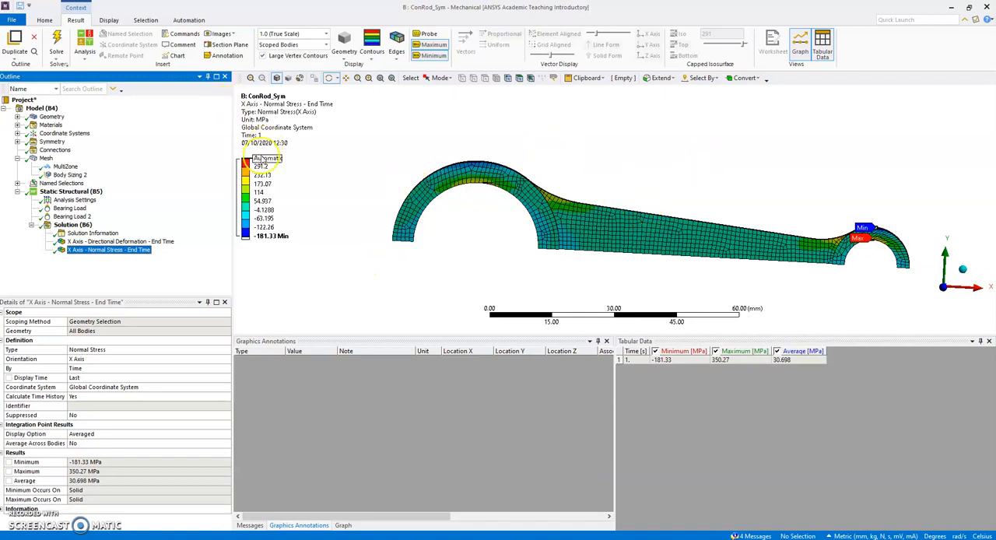
pyautogui.moveTo(609, 168); pyautogui.dragTo(617, 149)
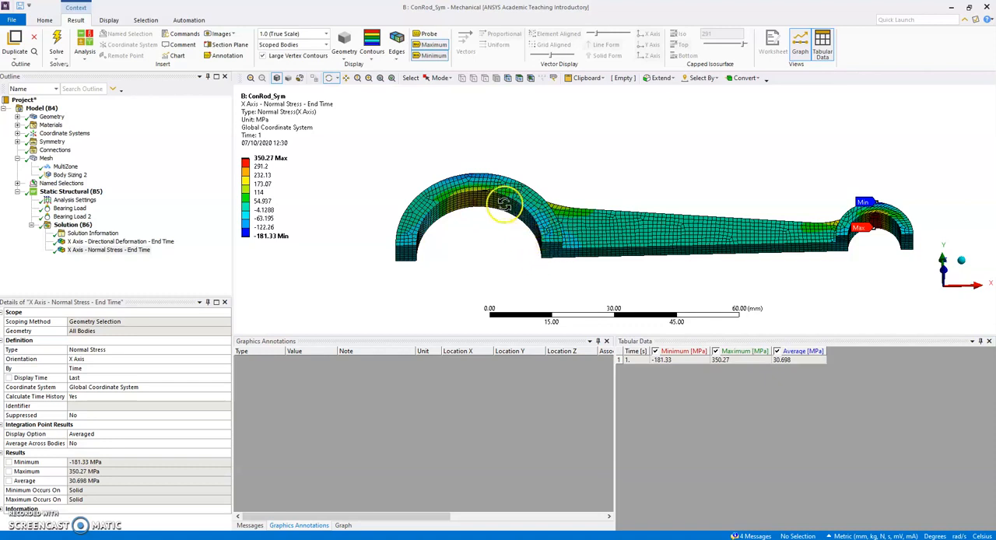
pyautogui.moveTo(440, 237); pyautogui.dragTo(499, 185)
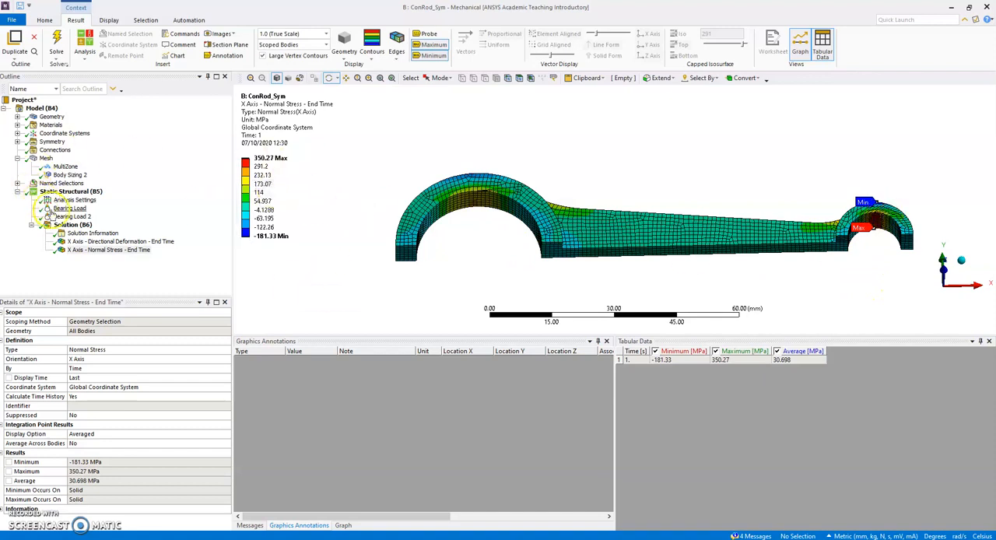
pyautogui.moveTo(394, 169); pyautogui.dragTo(366, 179)
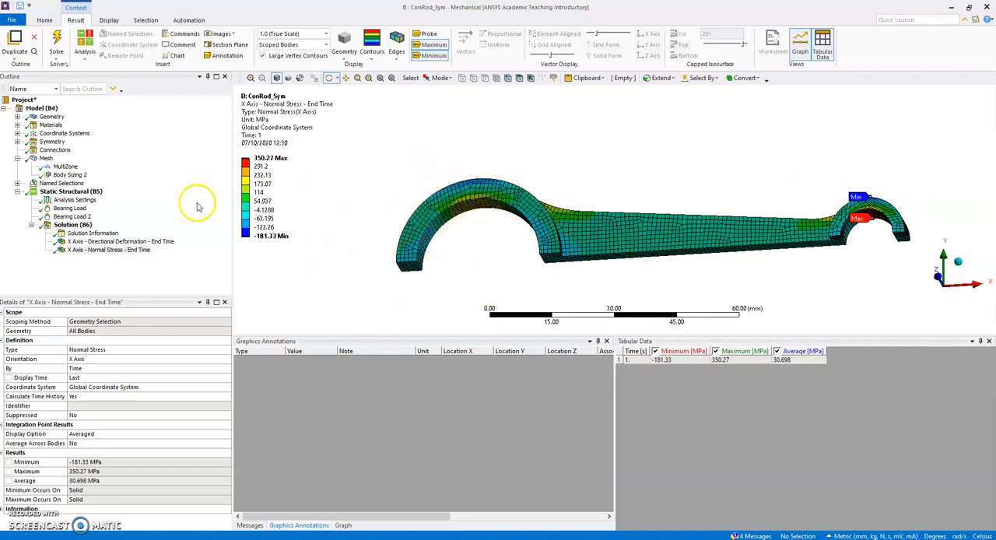
pyautogui.moveTo(652, 211); pyautogui.dragTo(444, 199)
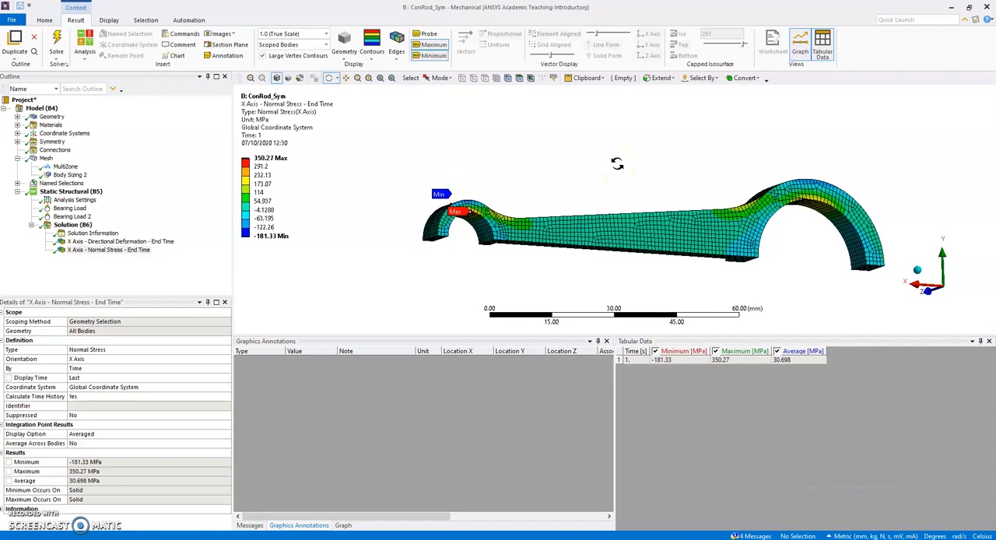
pyautogui.moveTo(389, 202); pyautogui.dragTo(378, 184)
pyautogui.click(420, 33)
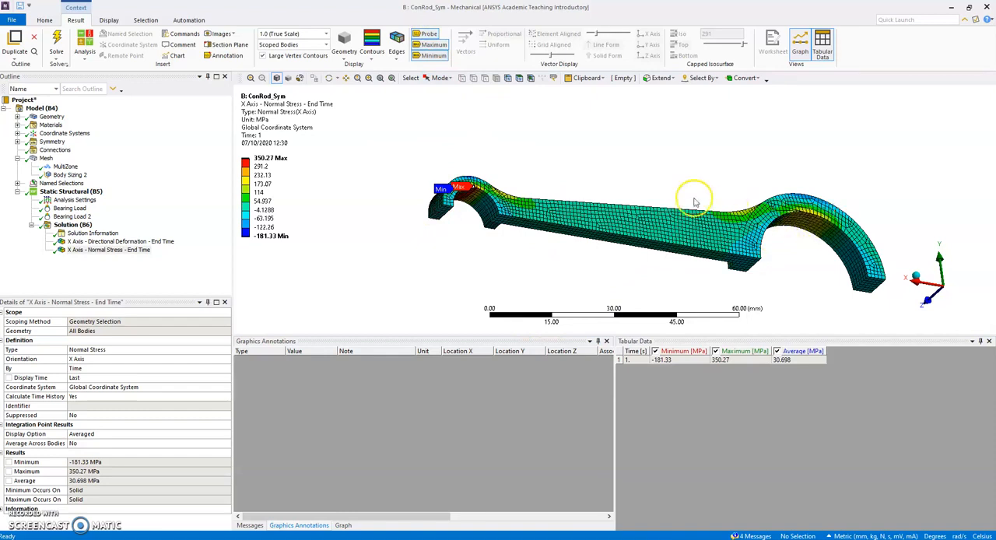
pyautogui.moveTo(432, 245); pyautogui.dragTo(706, 165, button='middle')
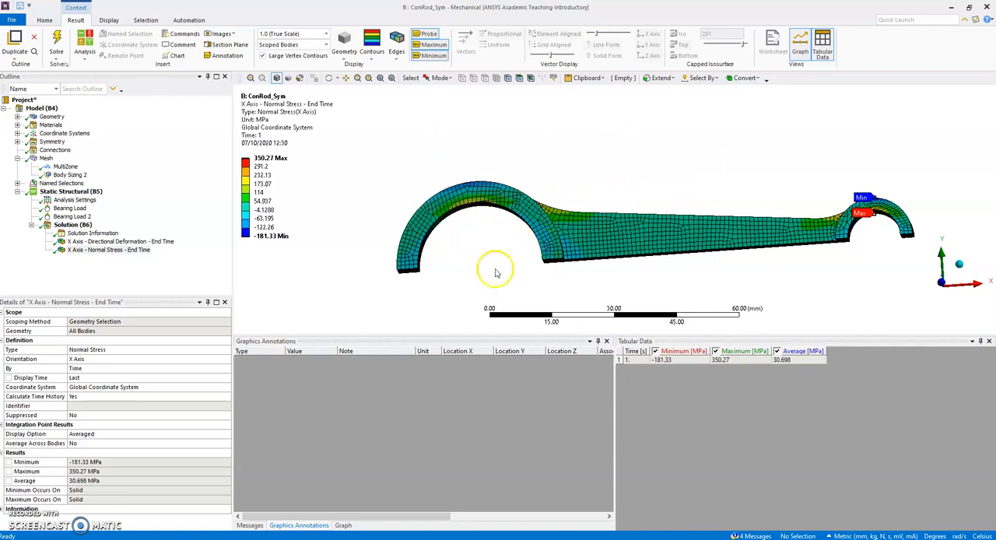
# Suppress the -1250 N bearing load acting on the big end
pyautogui.rightClick(70, 208)
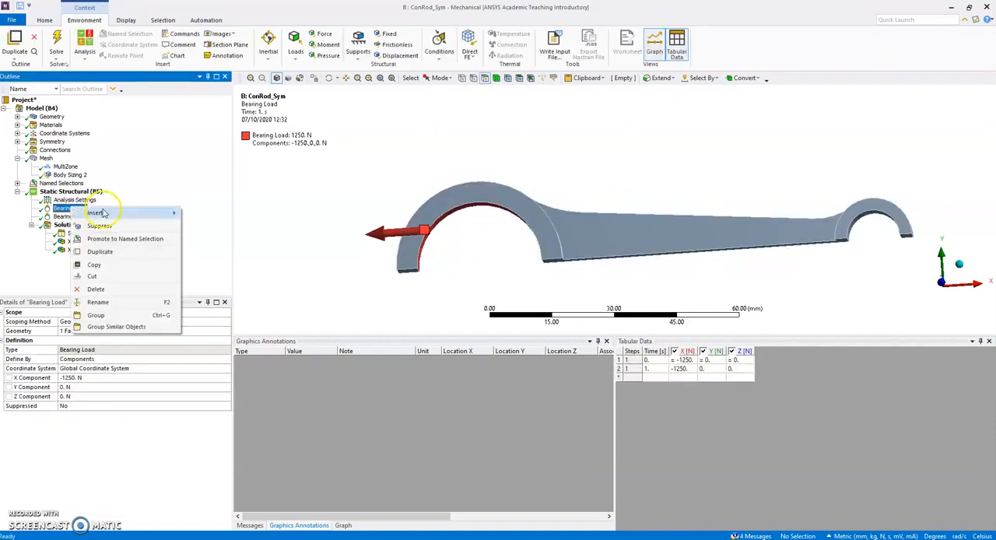
pyautogui.moveTo(102, 213)
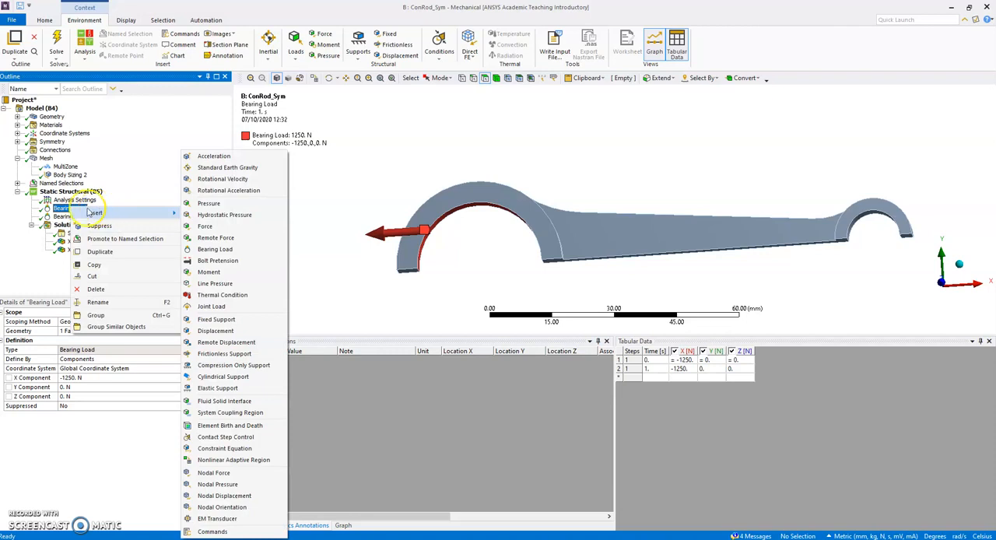
pyautogui.click(97, 225)
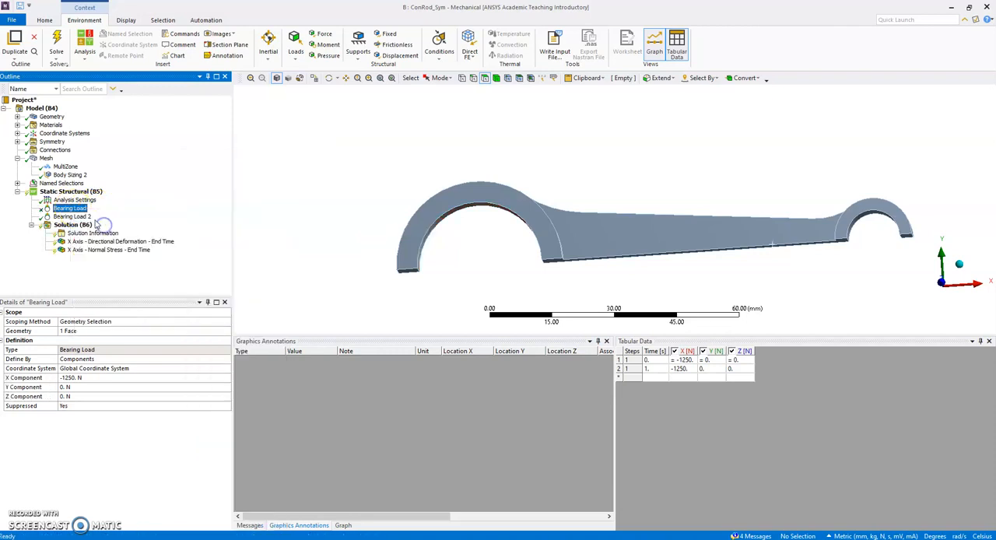
# Add a fixed support on the inner cylindrical face of the big end and solve the analysis
pyautogui.click(78, 192)
pyautogui.rightClick(86, 192)
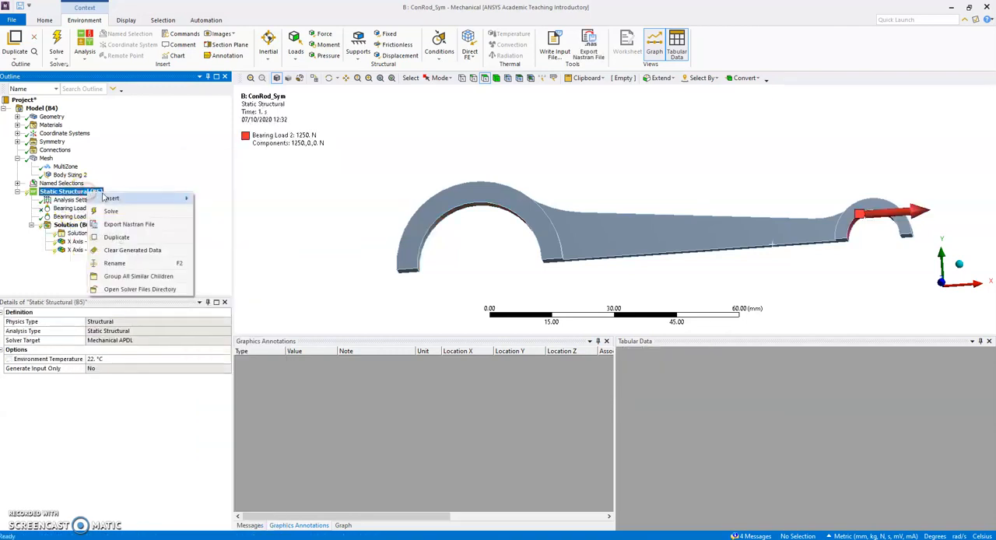
pyautogui.moveTo(108, 199)
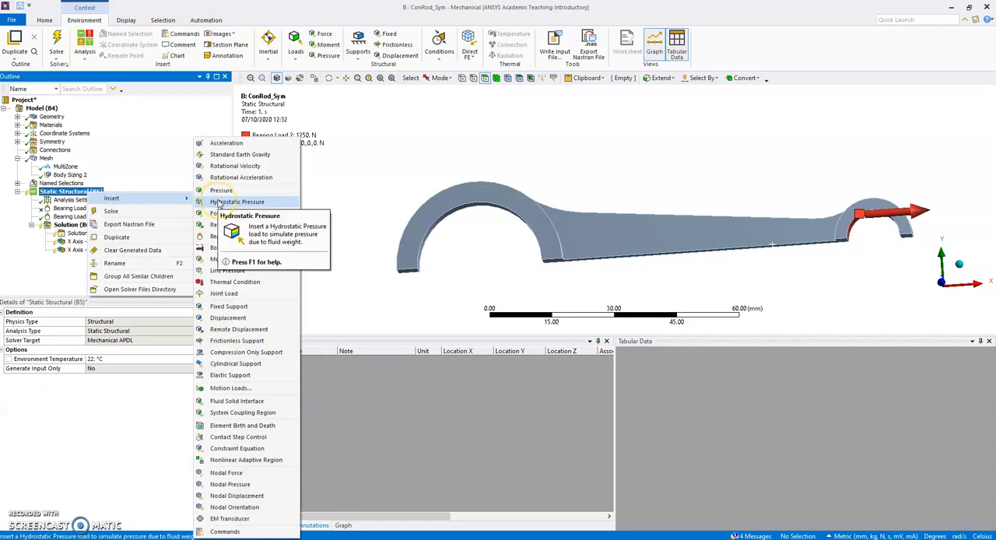
pyautogui.click(228, 306)
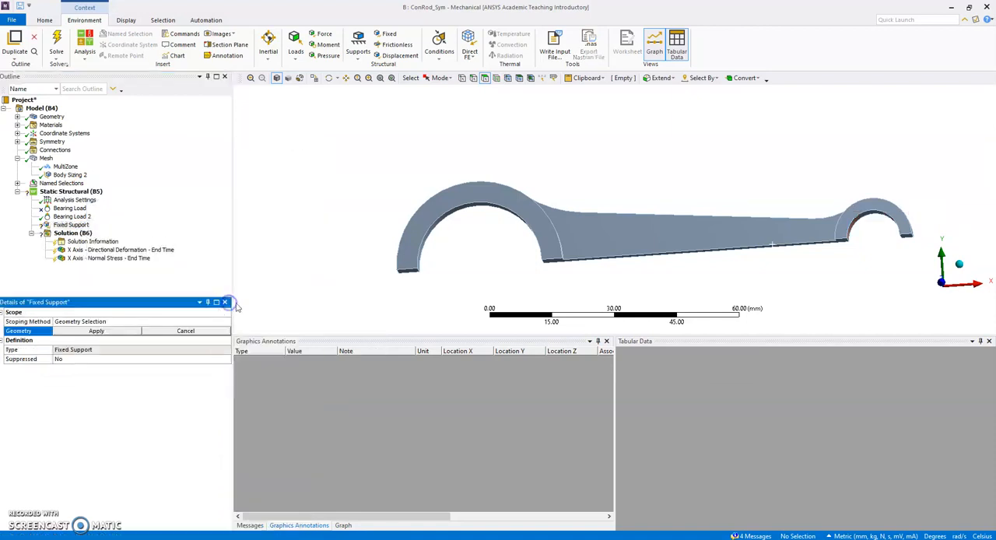
pyautogui.click(58, 47)
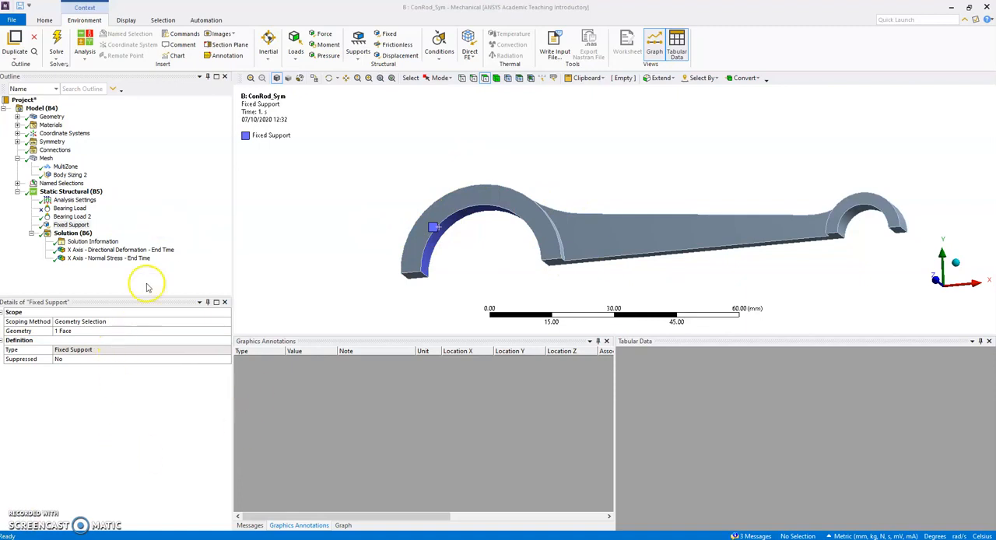
# Review the X-axis normal stress of the fixed-support solution, probing values along the rod
pyautogui.click(134, 258)
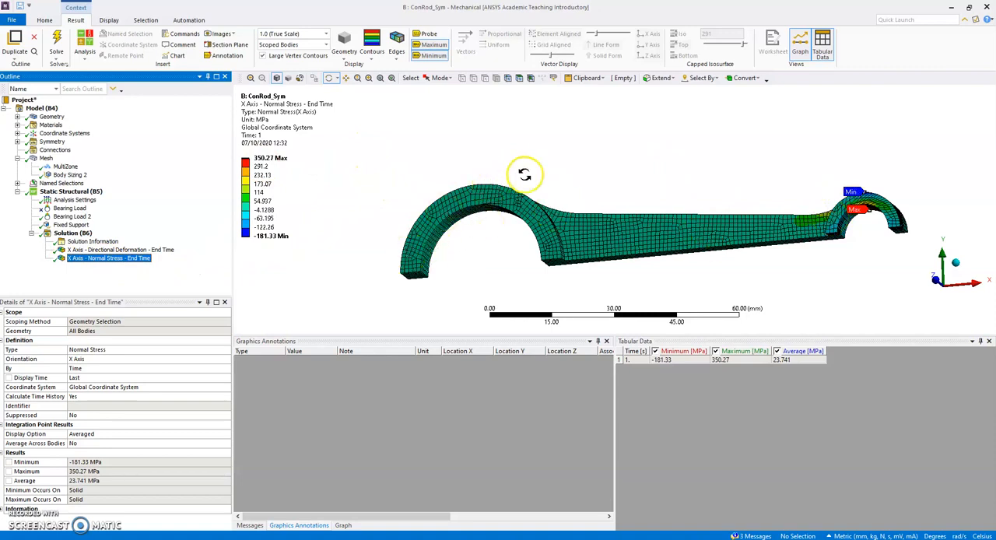
pyautogui.click(429, 33)
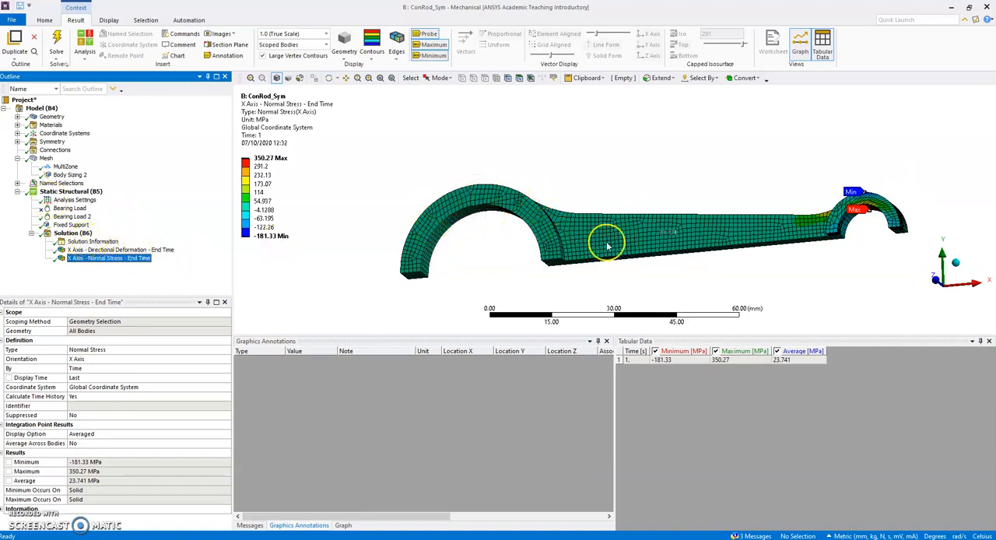
pyautogui.moveTo(651, 181); pyautogui.dragTo(672, 188, button='middle')
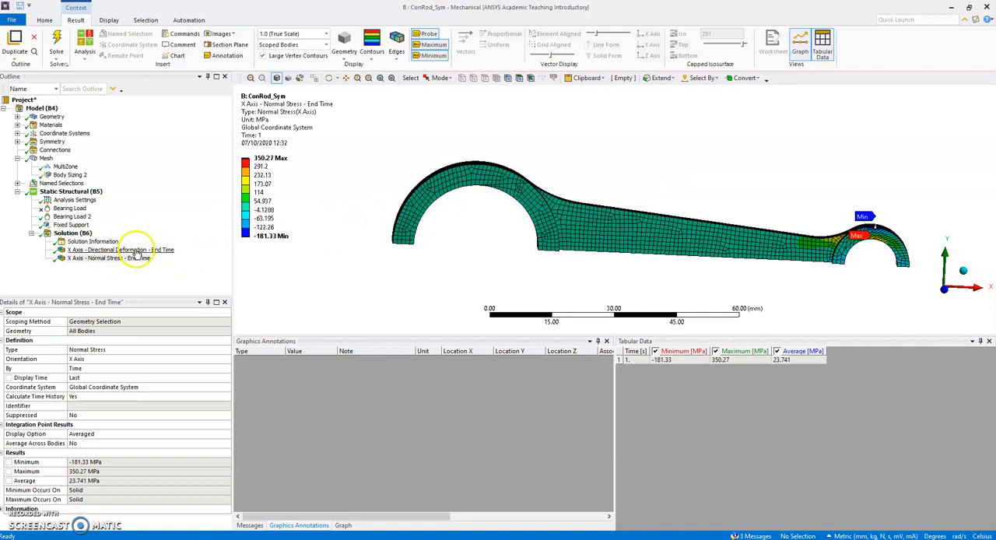
# Insert a force reaction probe into the solution for the Fixed Support boundary condition and evaluate it
pyautogui.rightClick(83, 234)
pyautogui.click(112, 239)
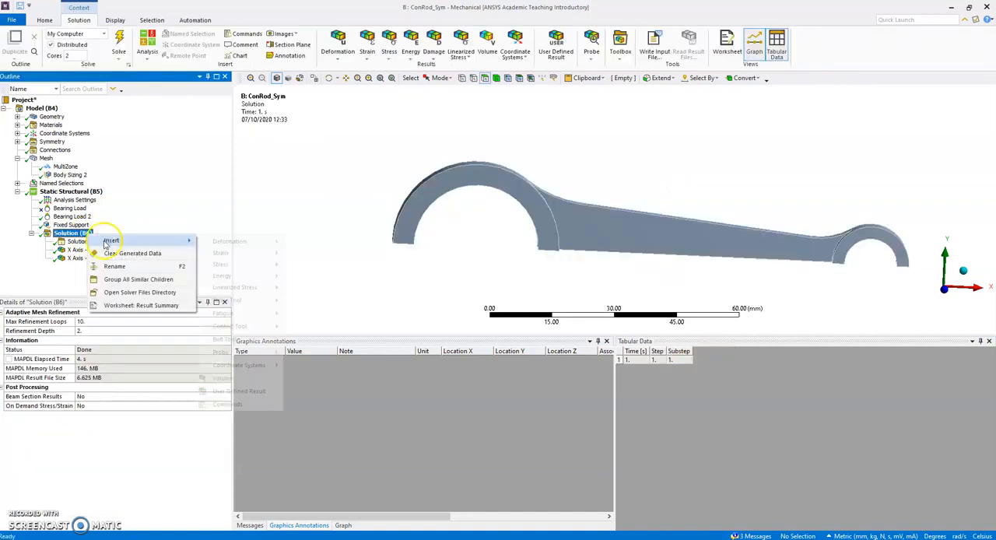
pyautogui.moveTo(224, 242)
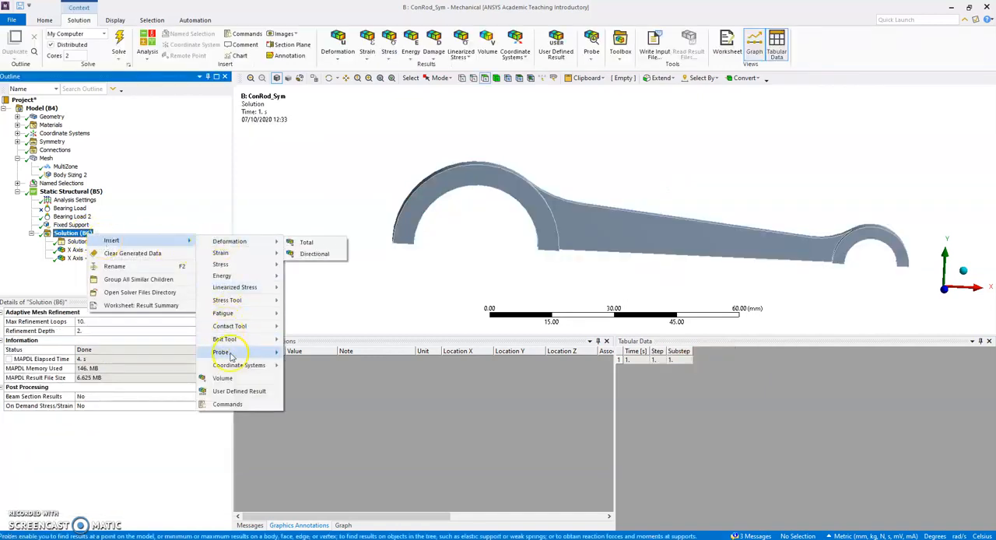
pyautogui.moveTo(256, 351)
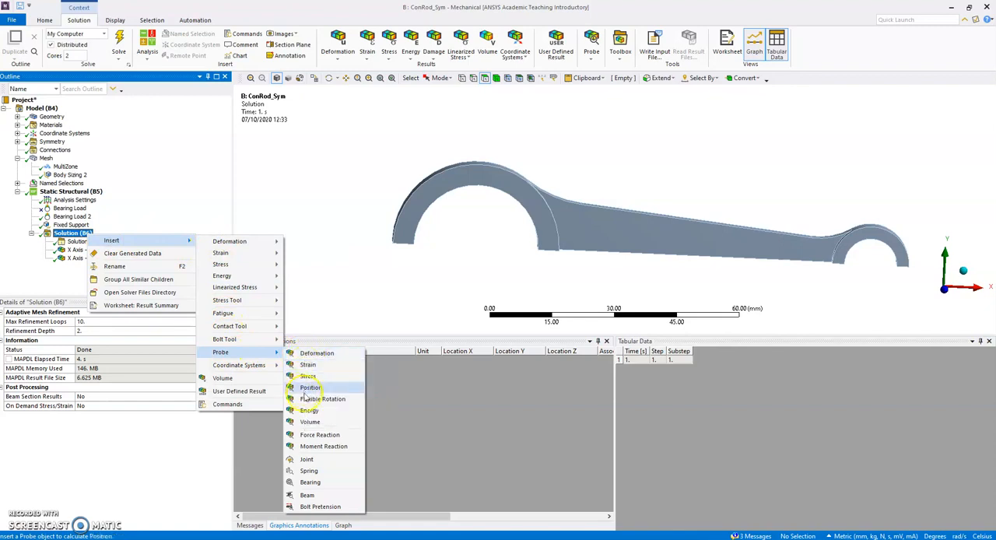
pyautogui.click(310, 434)
pyautogui.click(206, 341)
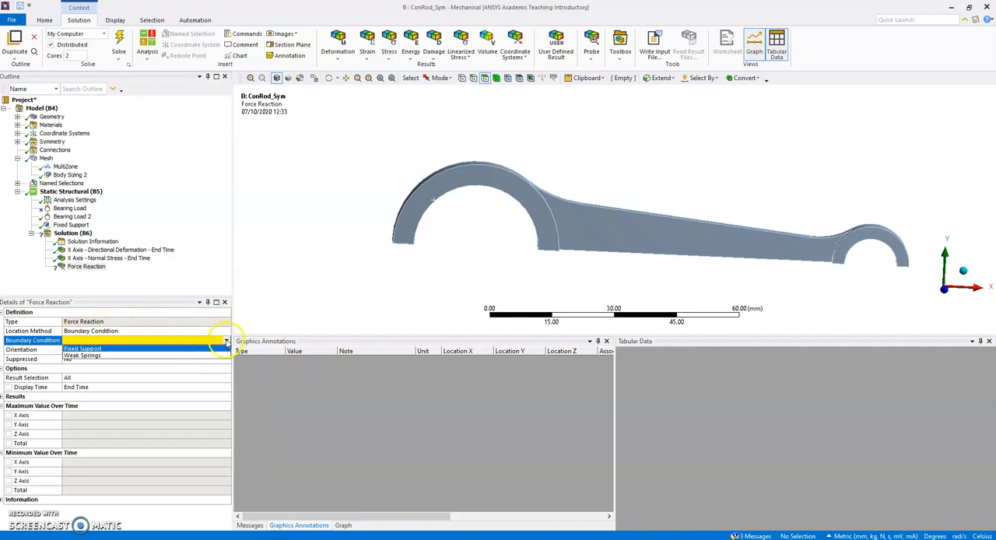
pyautogui.click(86, 349)
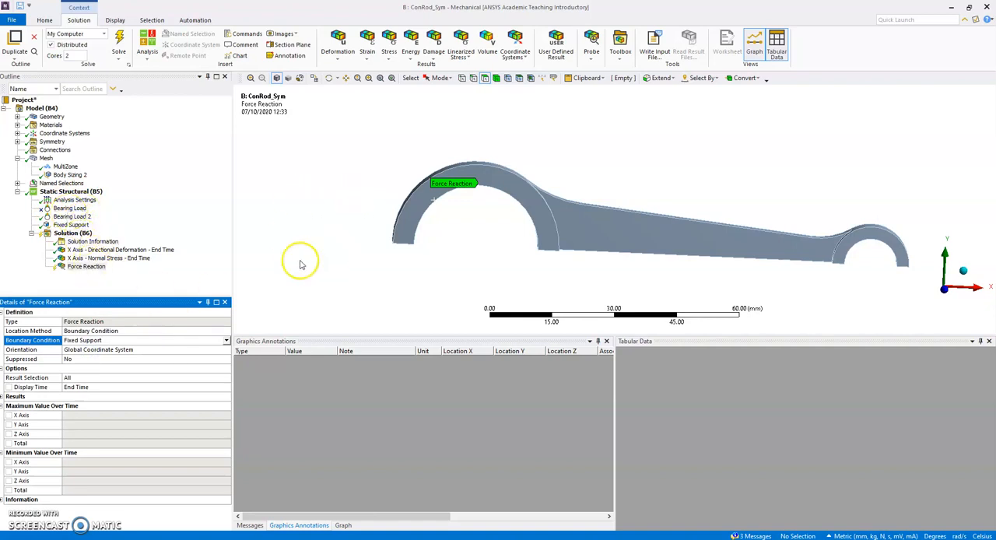
pyautogui.click(241, 211)
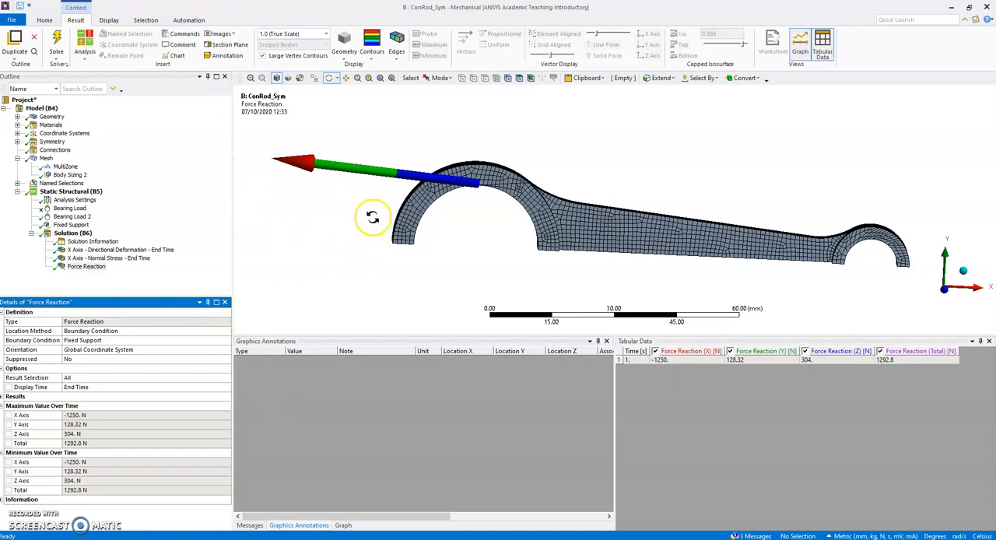
# Inspect the force reaction vector at the big end from different angles and compare its X, Y, Z and total components
pyautogui.moveTo(444, 140); pyautogui.dragTo(430, 190)
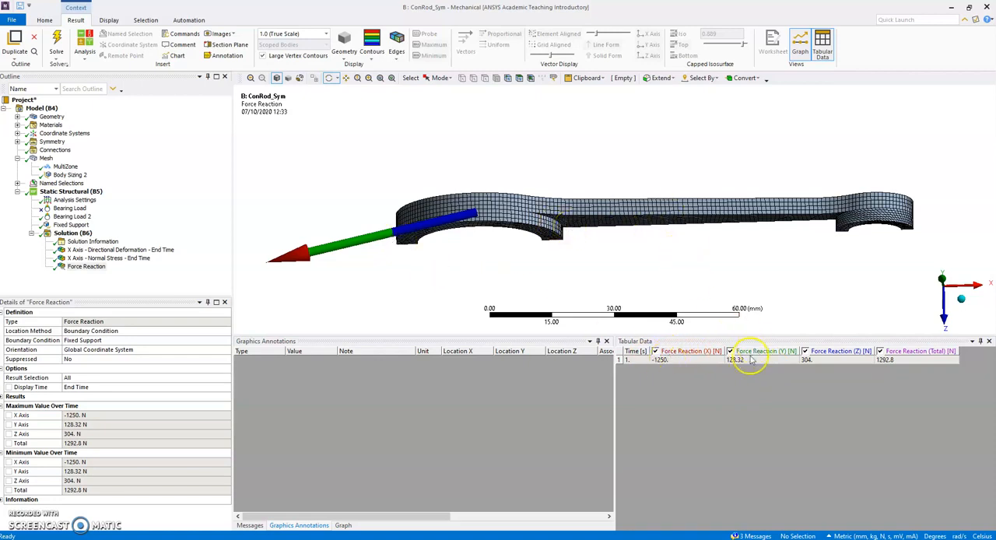
pyautogui.moveTo(702, 299); pyautogui.dragTo(703, 244)
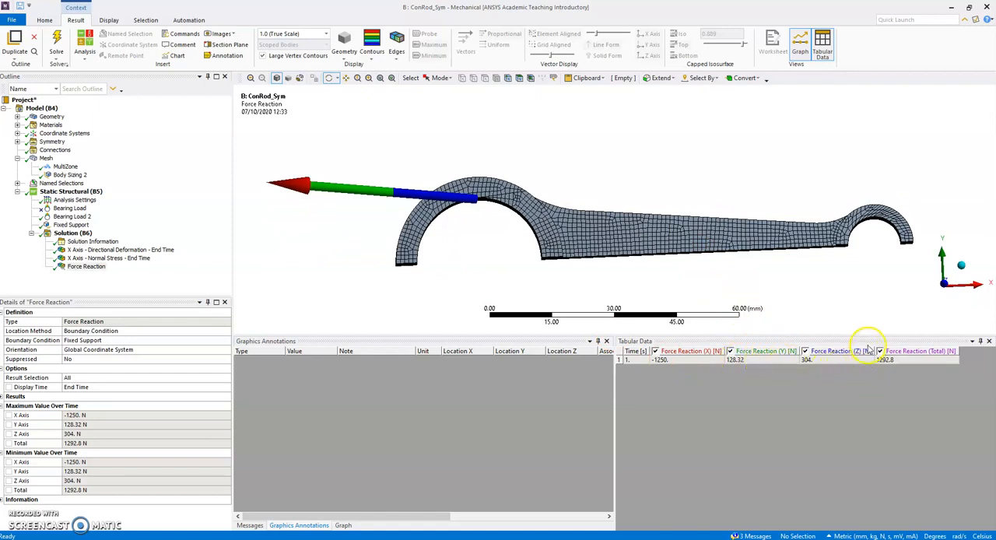
pyautogui.moveTo(684, 210); pyautogui.dragTo(727, 257)
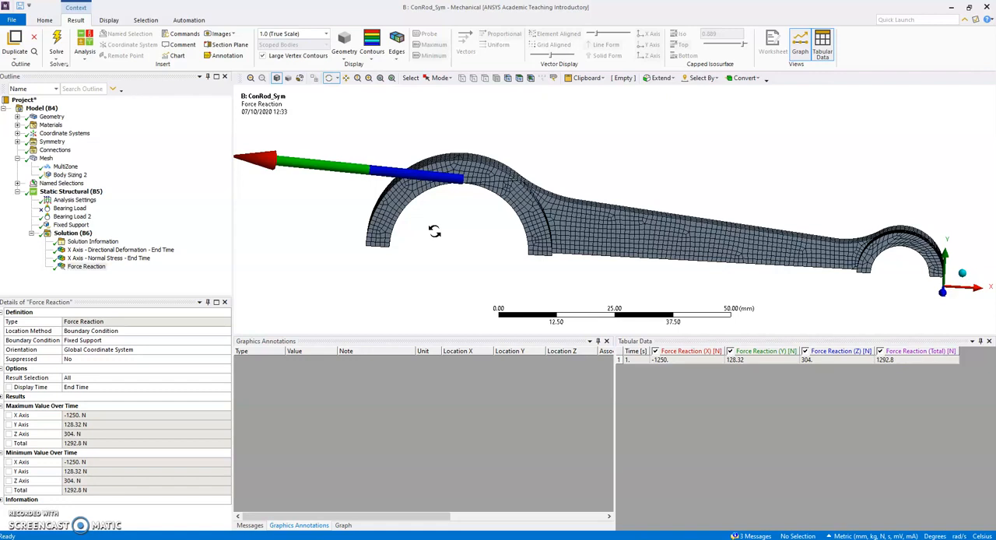
pyautogui.click(509, 178)
pyautogui.click(559, 224)
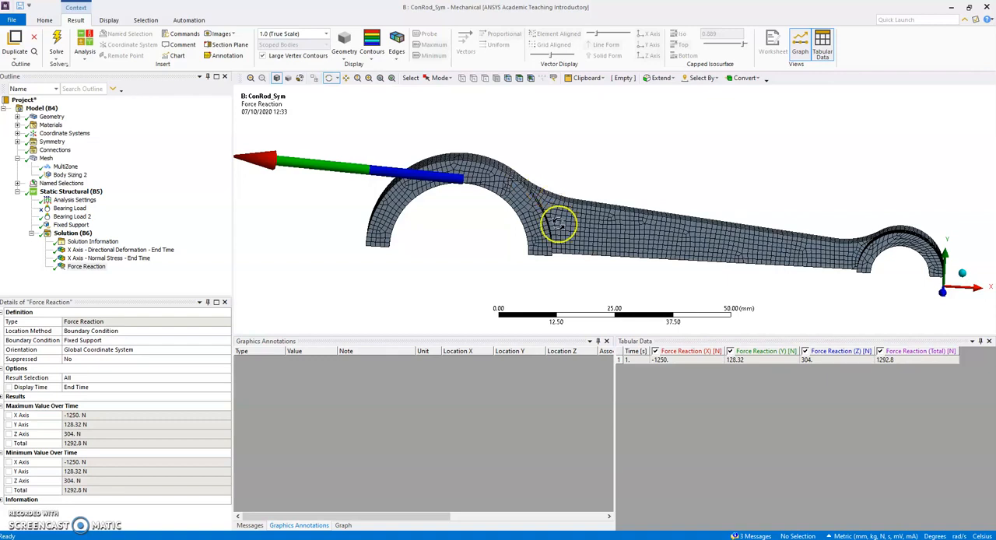
pyautogui.click(575, 138)
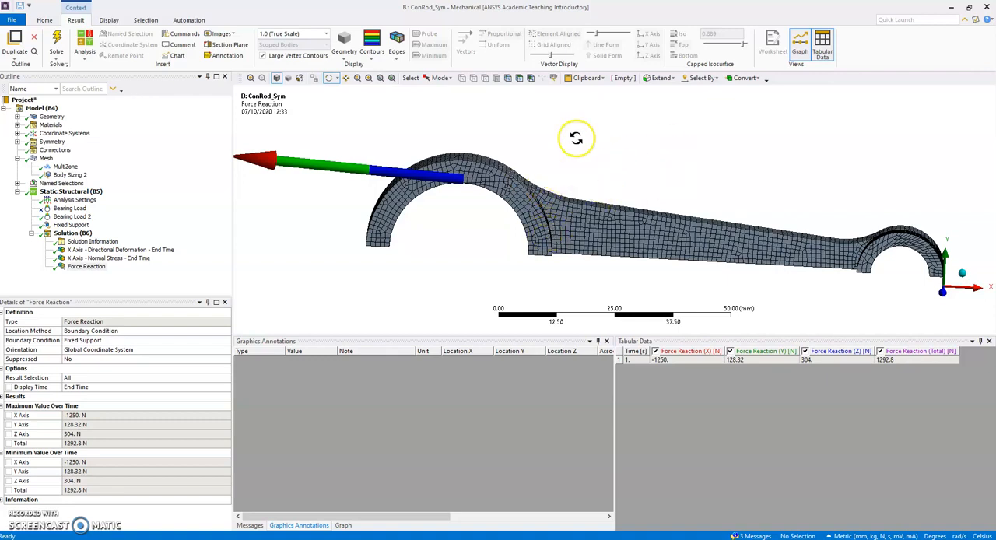